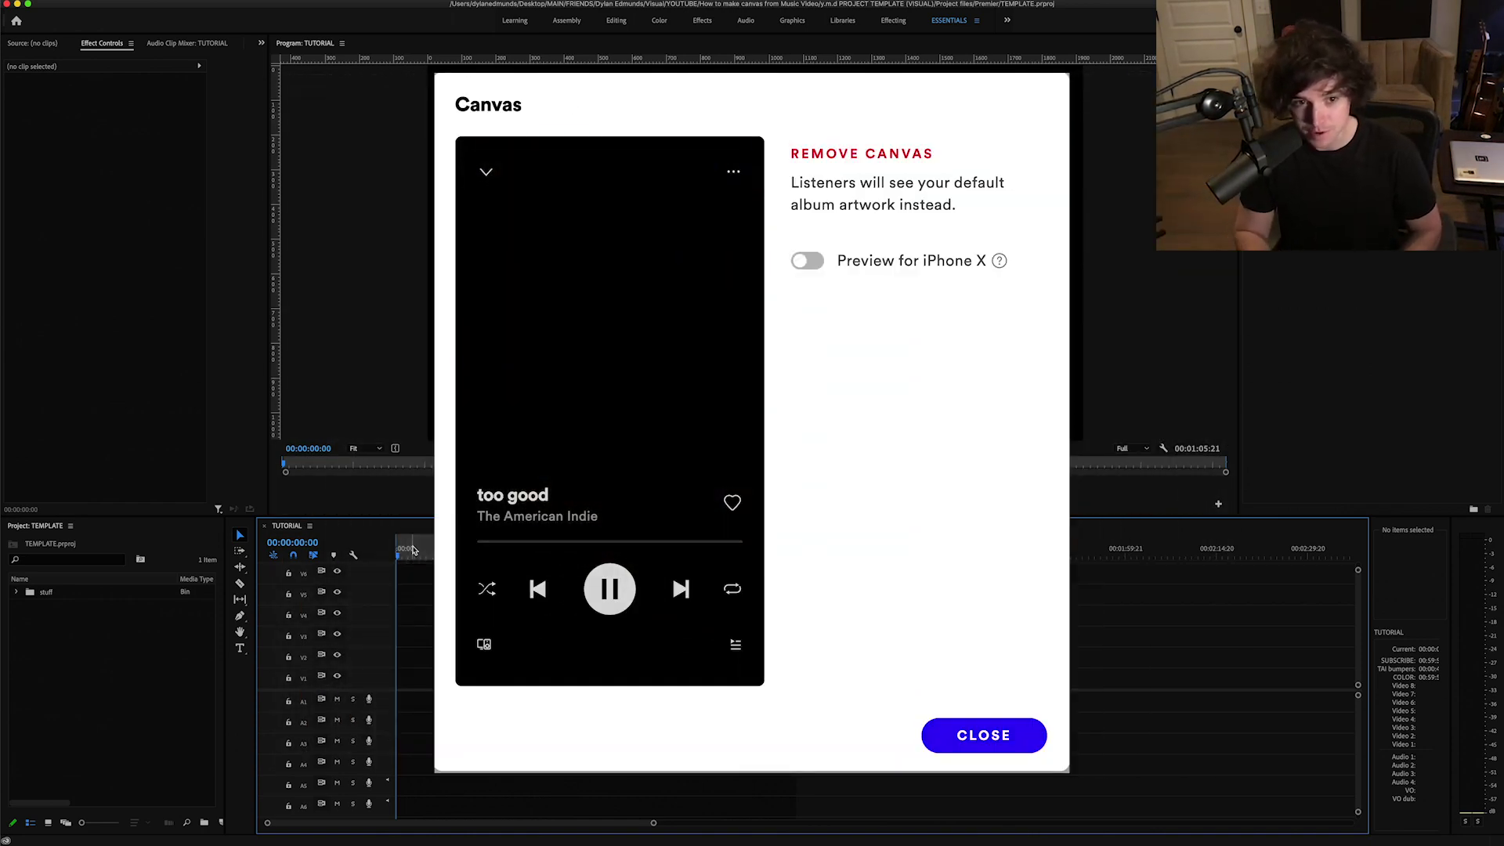
scroll(708, 627, up, 1)
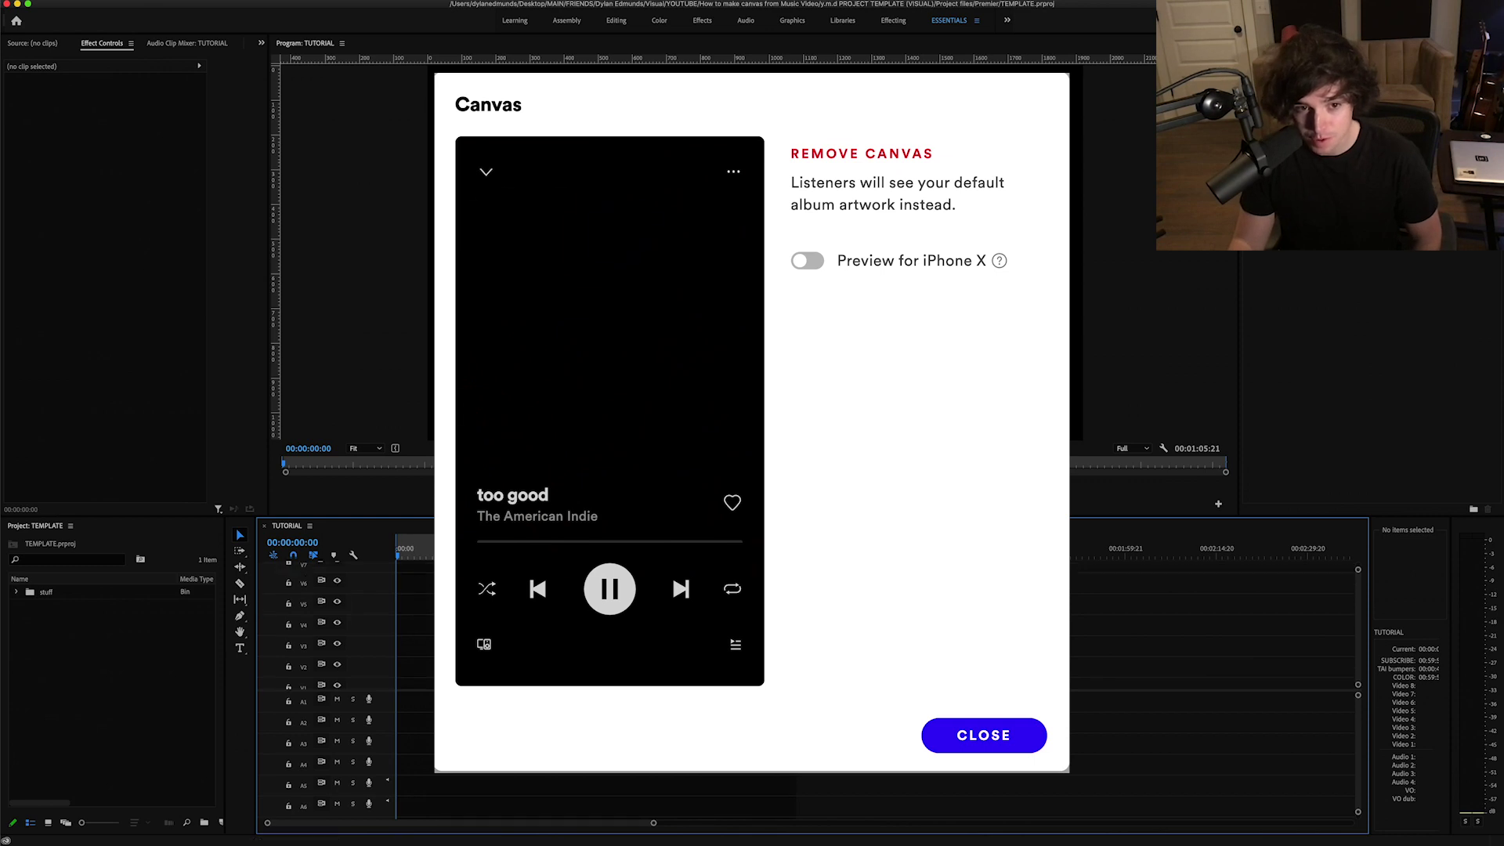
drag(442, 551, 396, 552)
scroll(706, 607, down, 1)
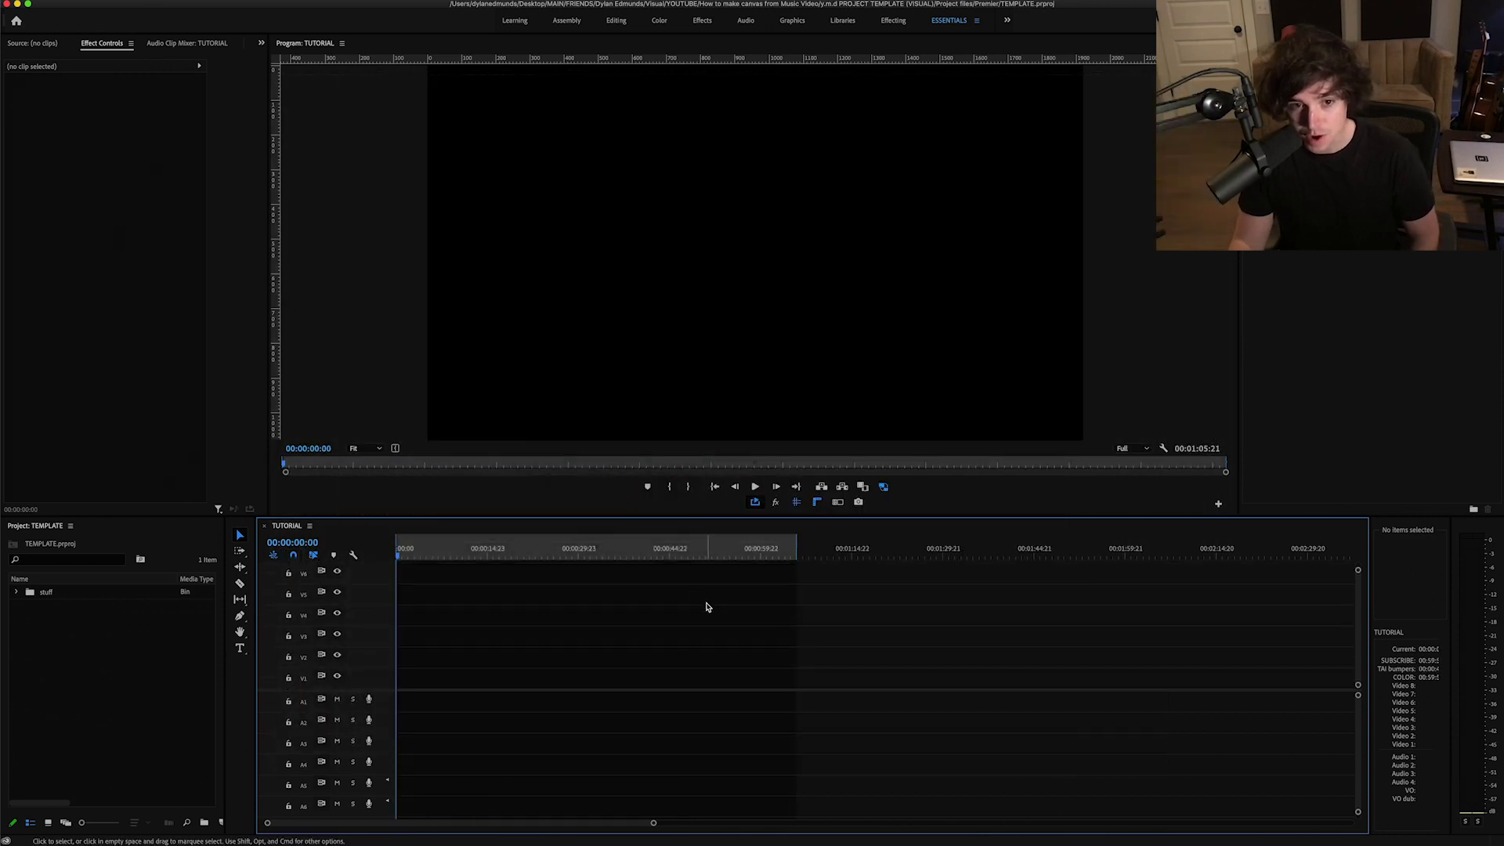
Step: Create a new sequence from the custom 1080x1980 Portrait preset, after checking its frame size and timebase settings
drag(520, 558, 338, 556)
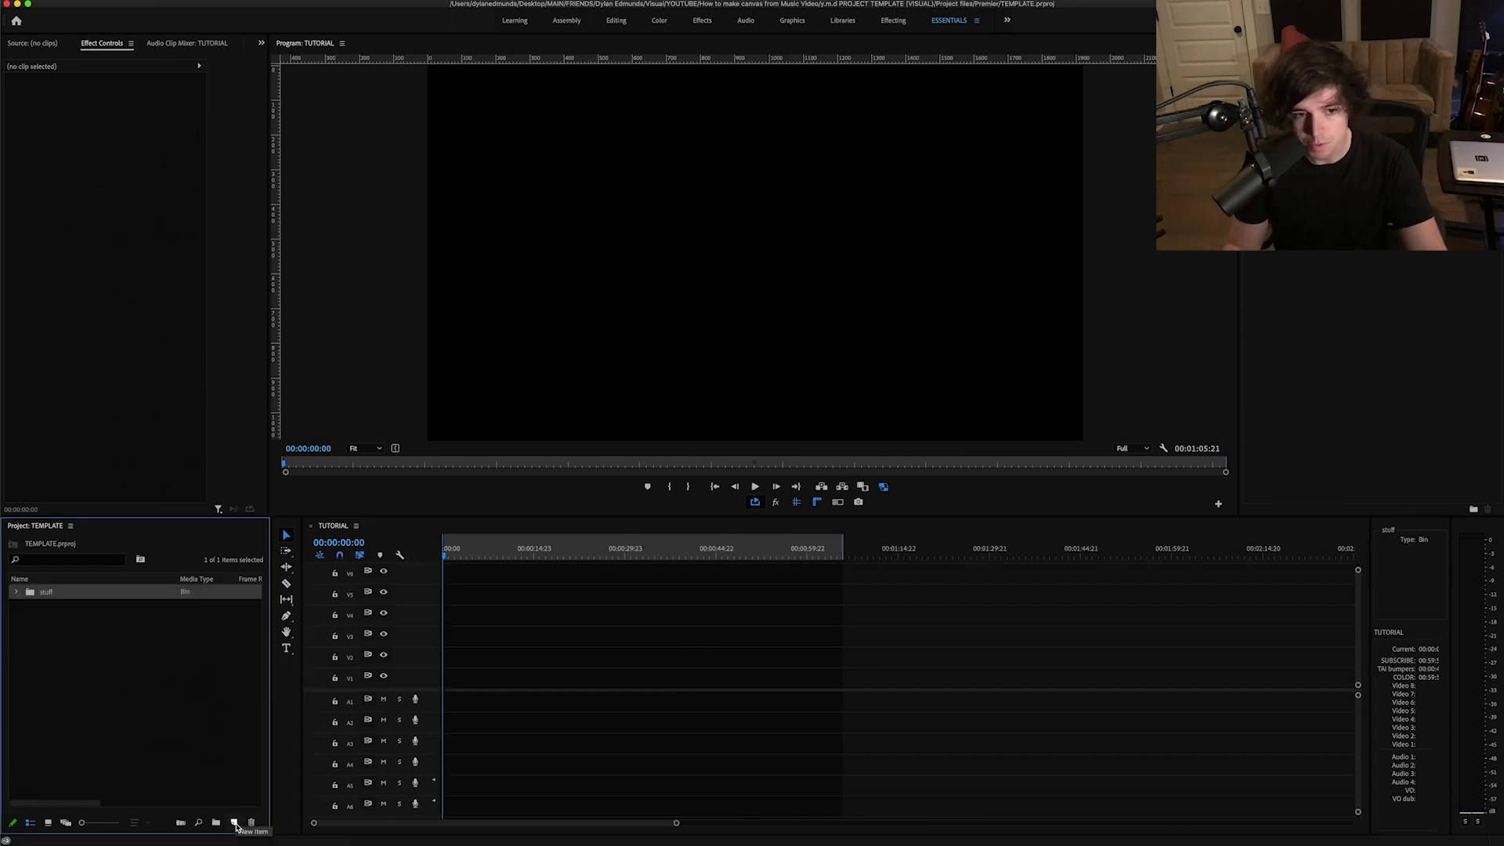
click(234, 823)
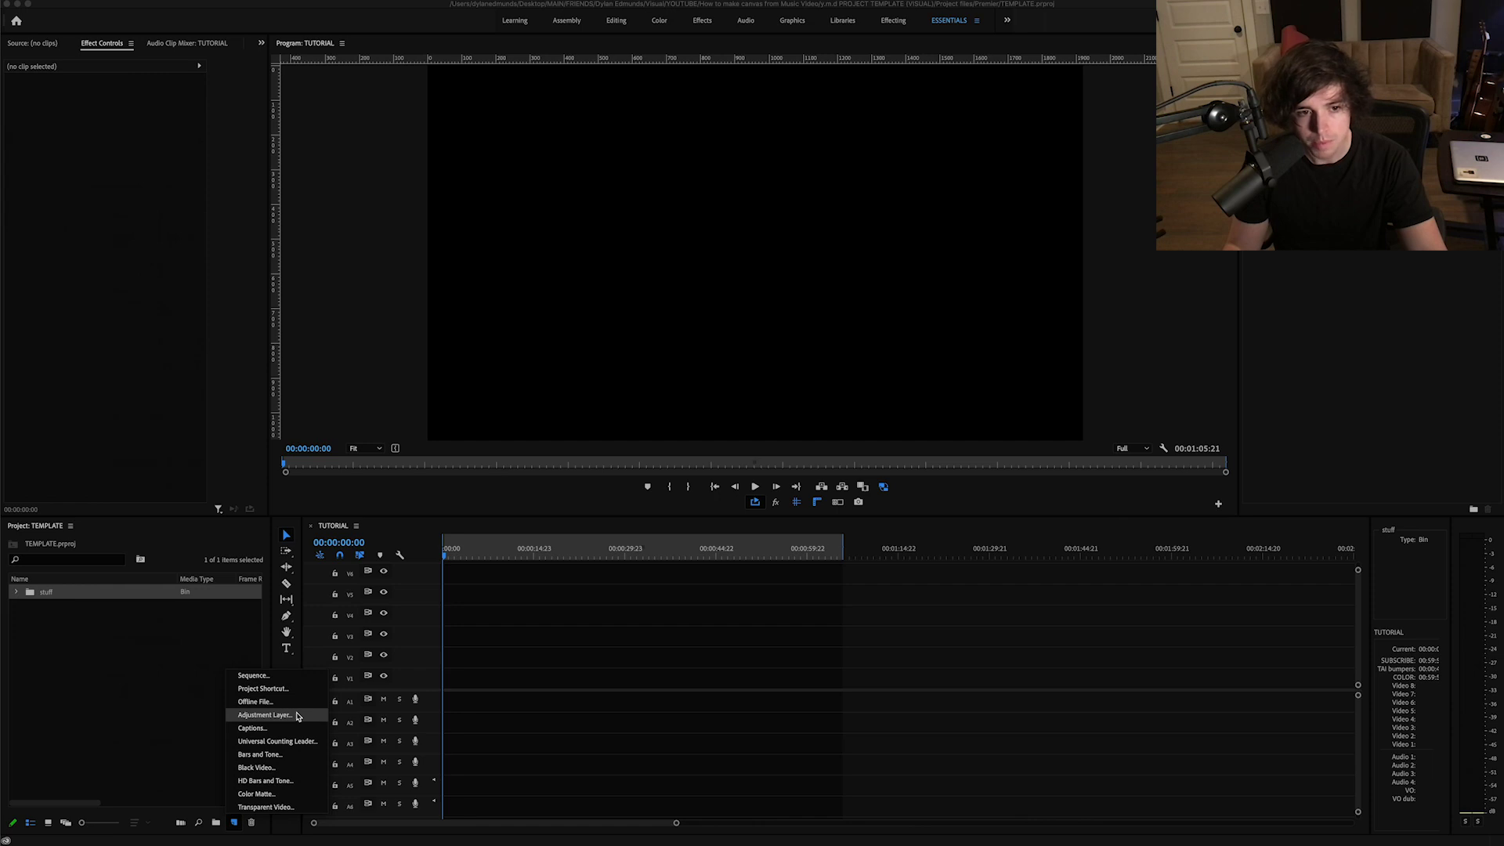
click(286, 680)
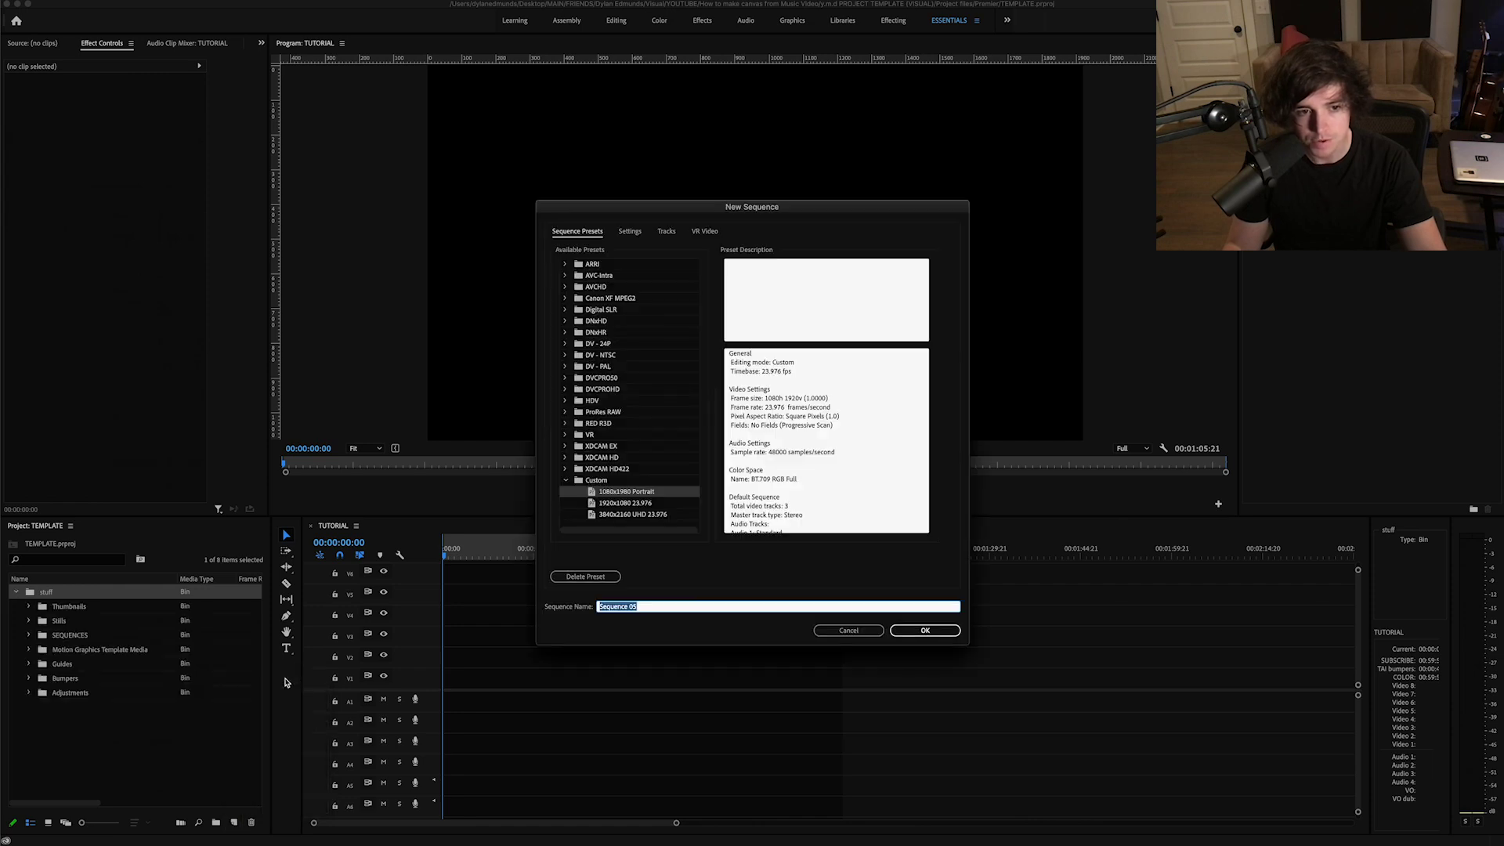
click(667, 492)
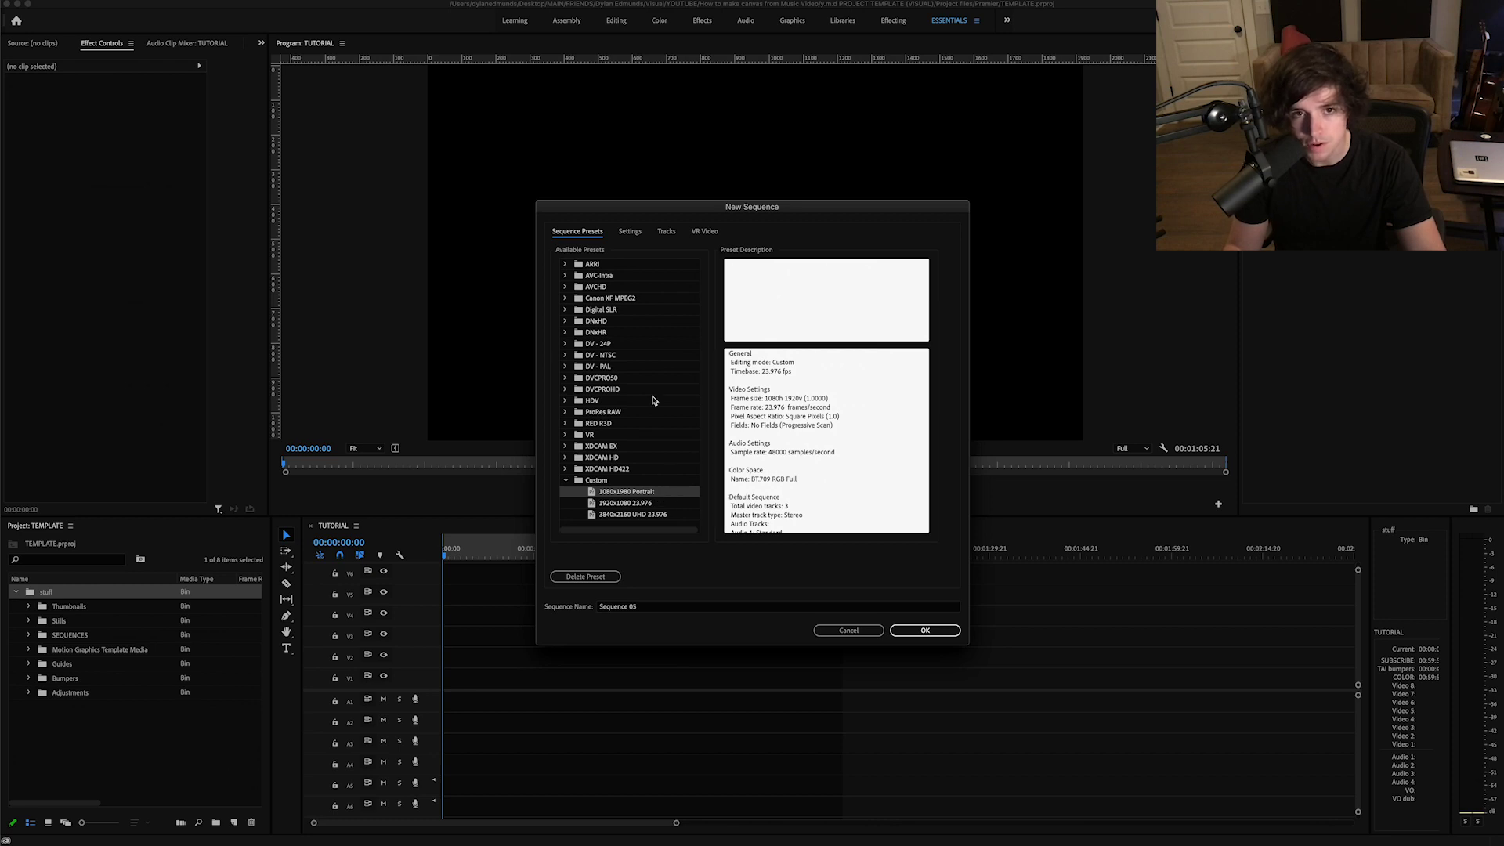
click(629, 232)
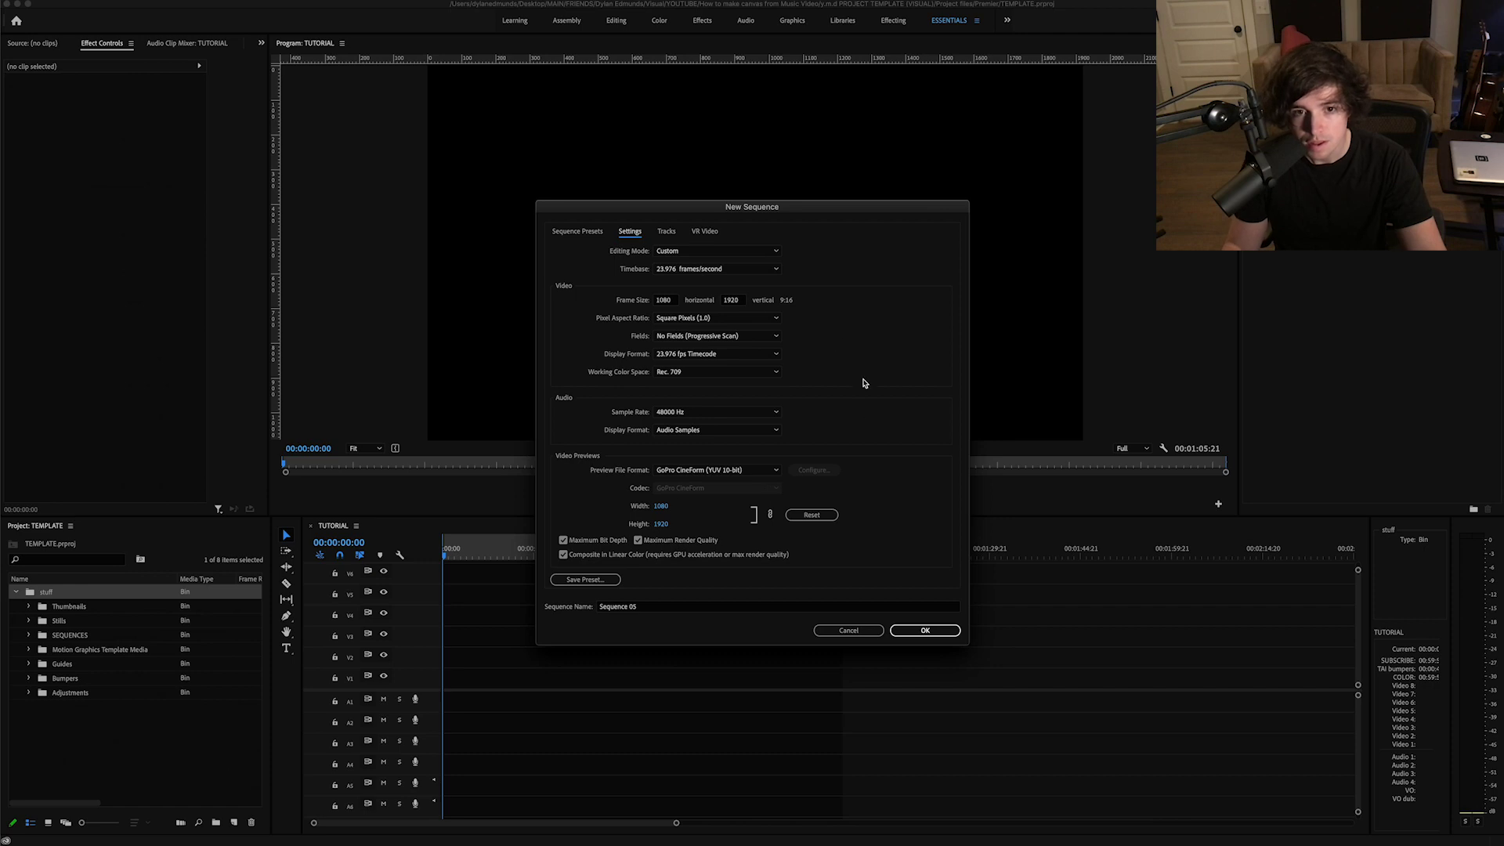
click(583, 233)
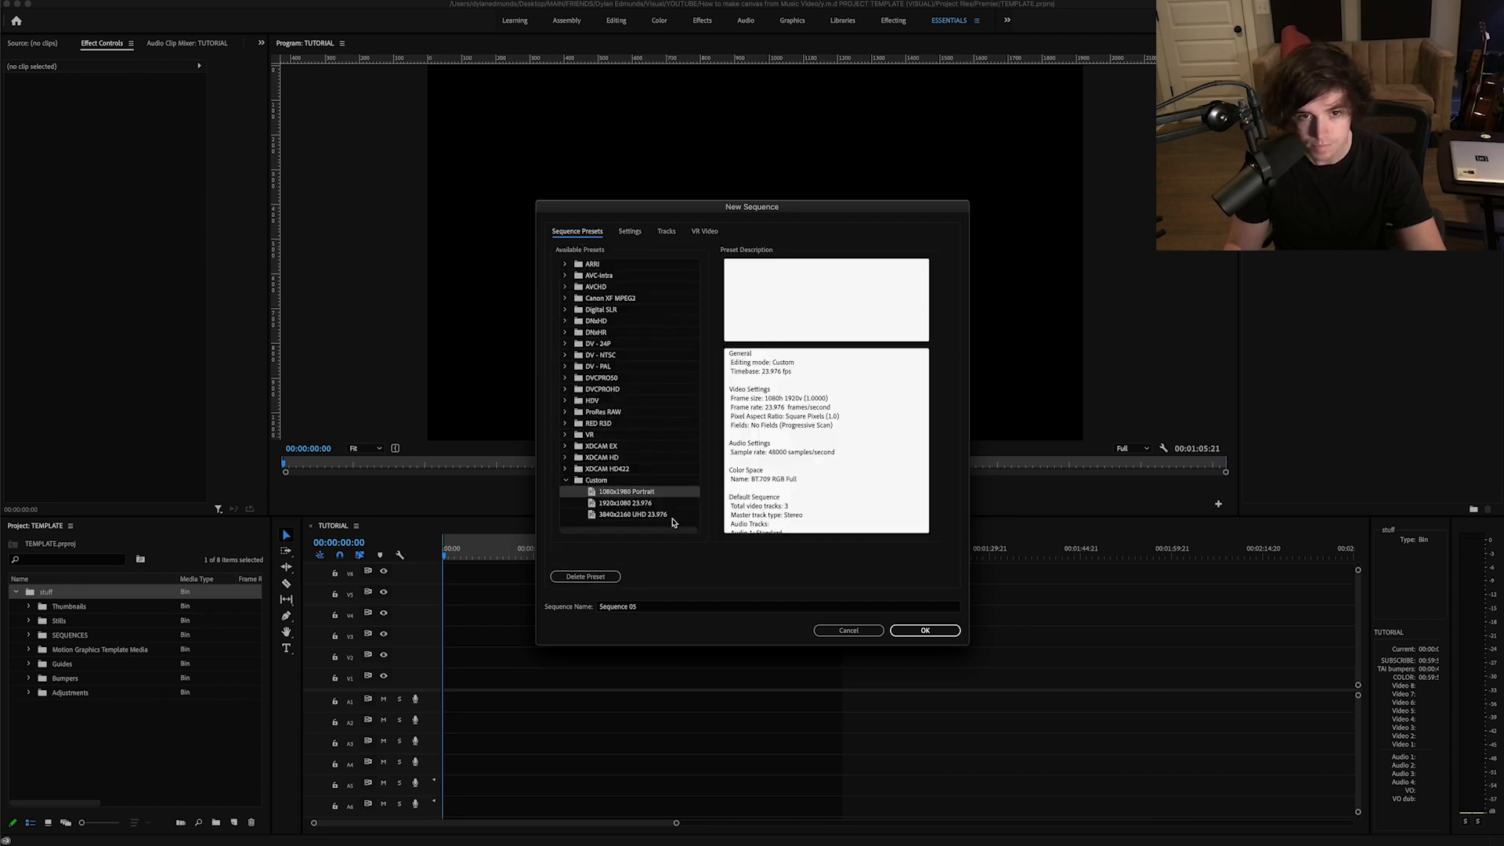
double_click(675, 493)
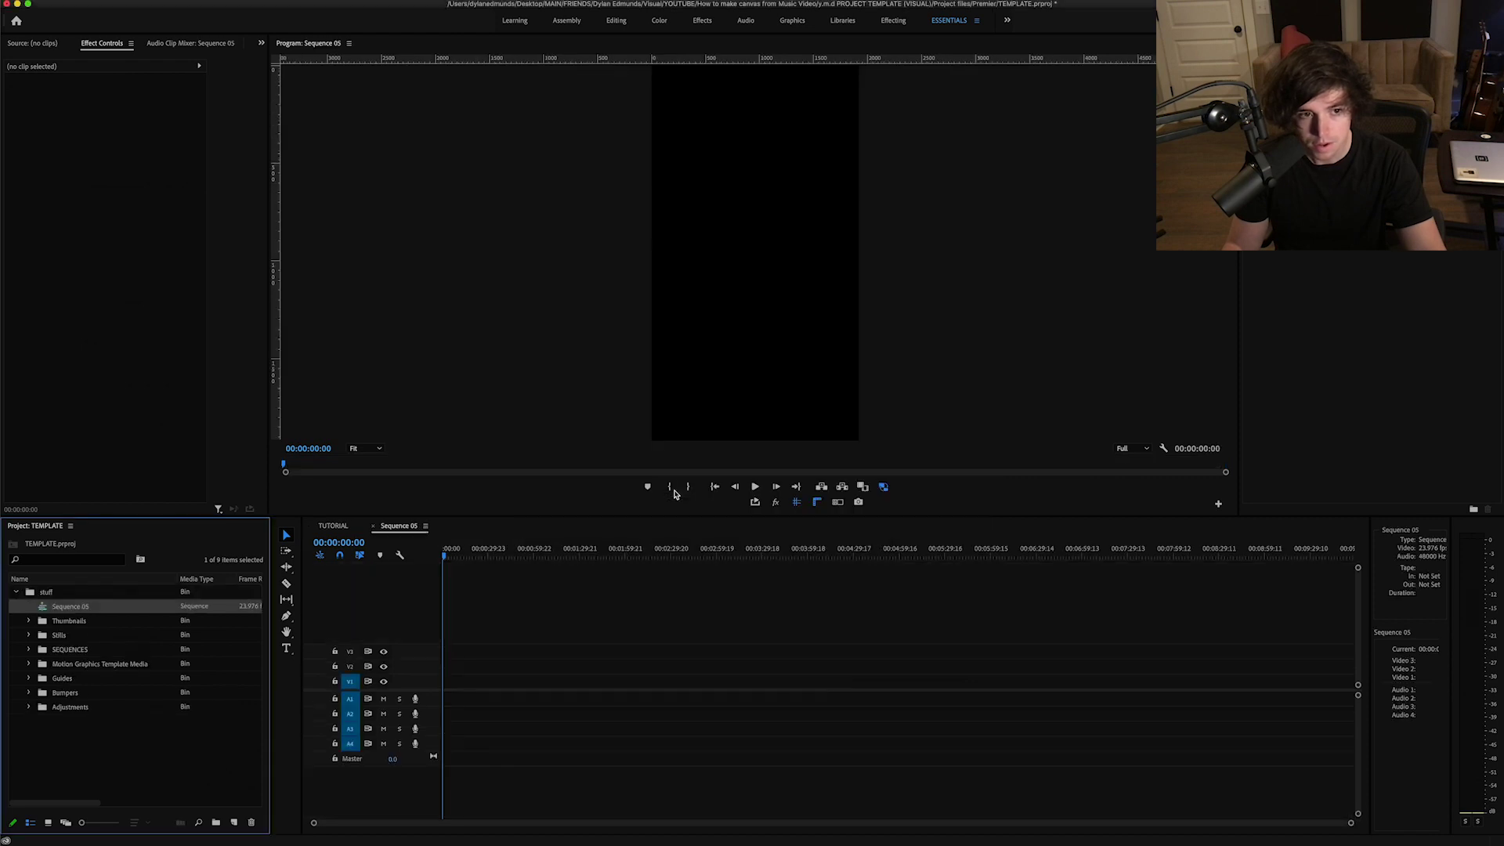
Step: Move the new sequence out of the stuff bin to the project's top level and collapse the bin
drag(58, 621, 71, 765)
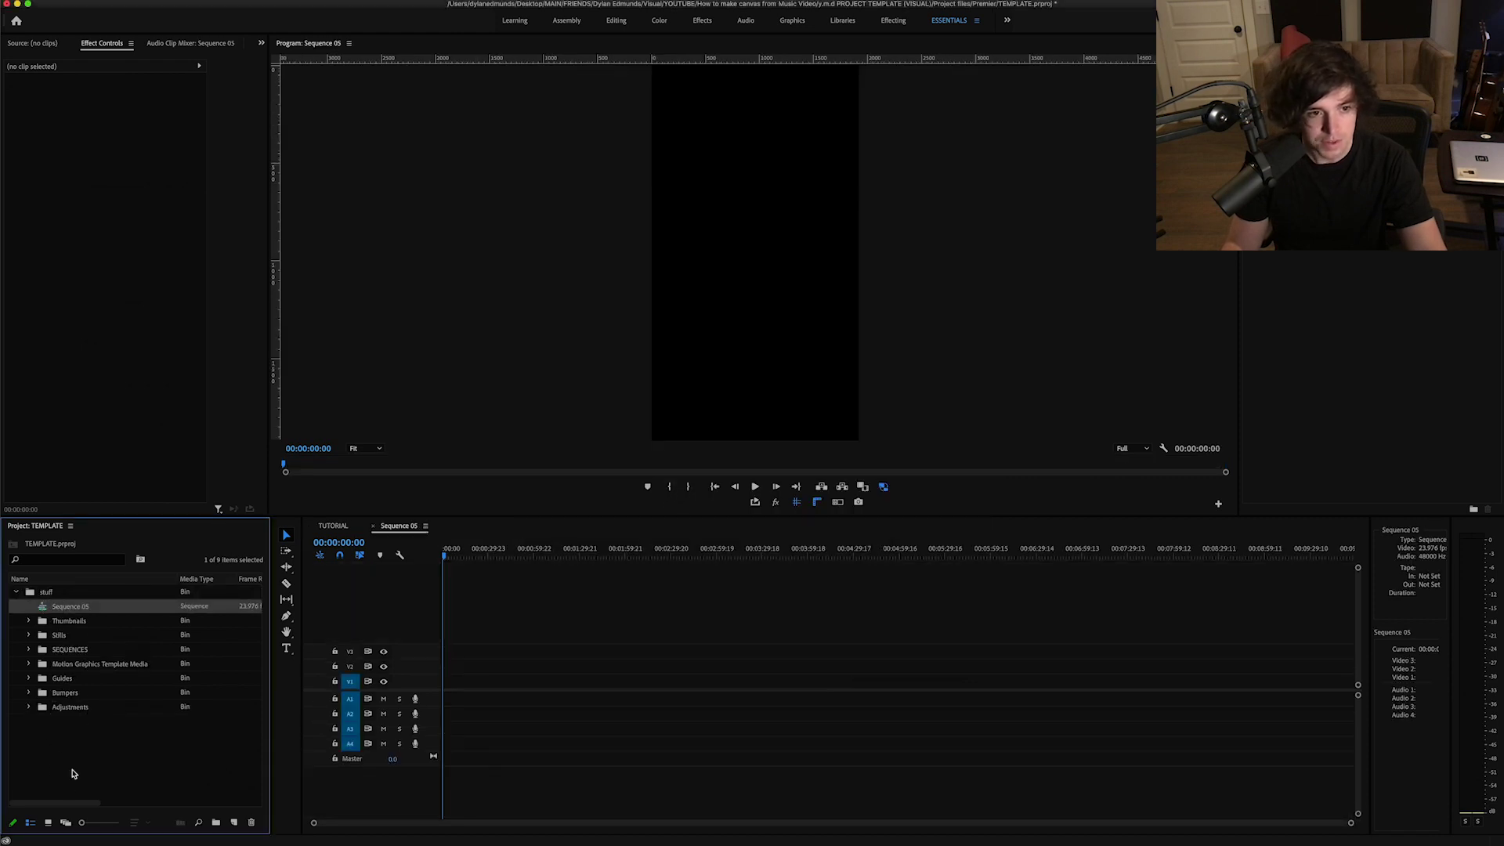
click(26, 611)
click(17, 608)
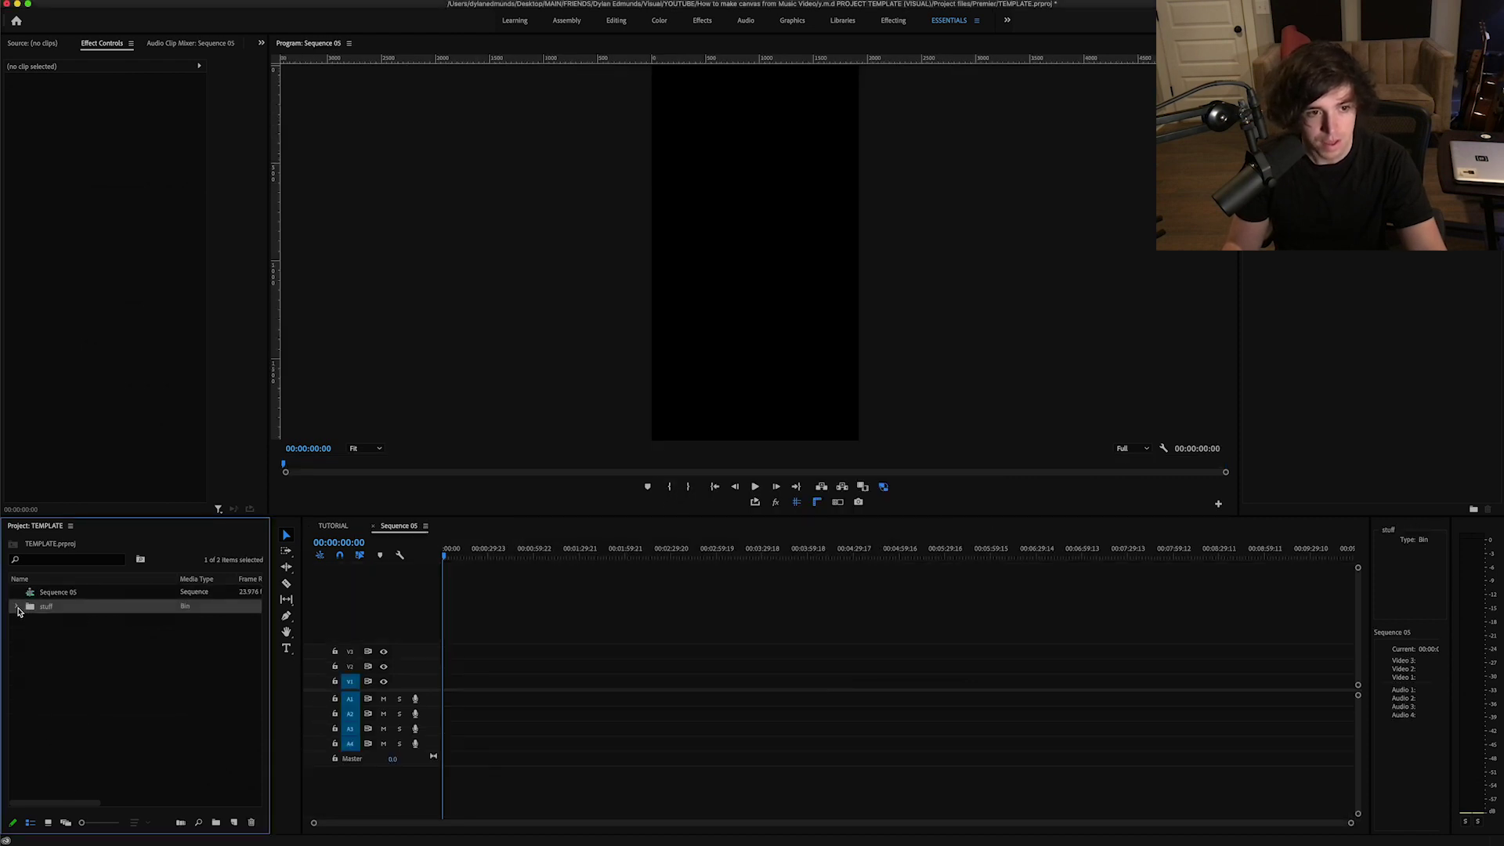
click(73, 593)
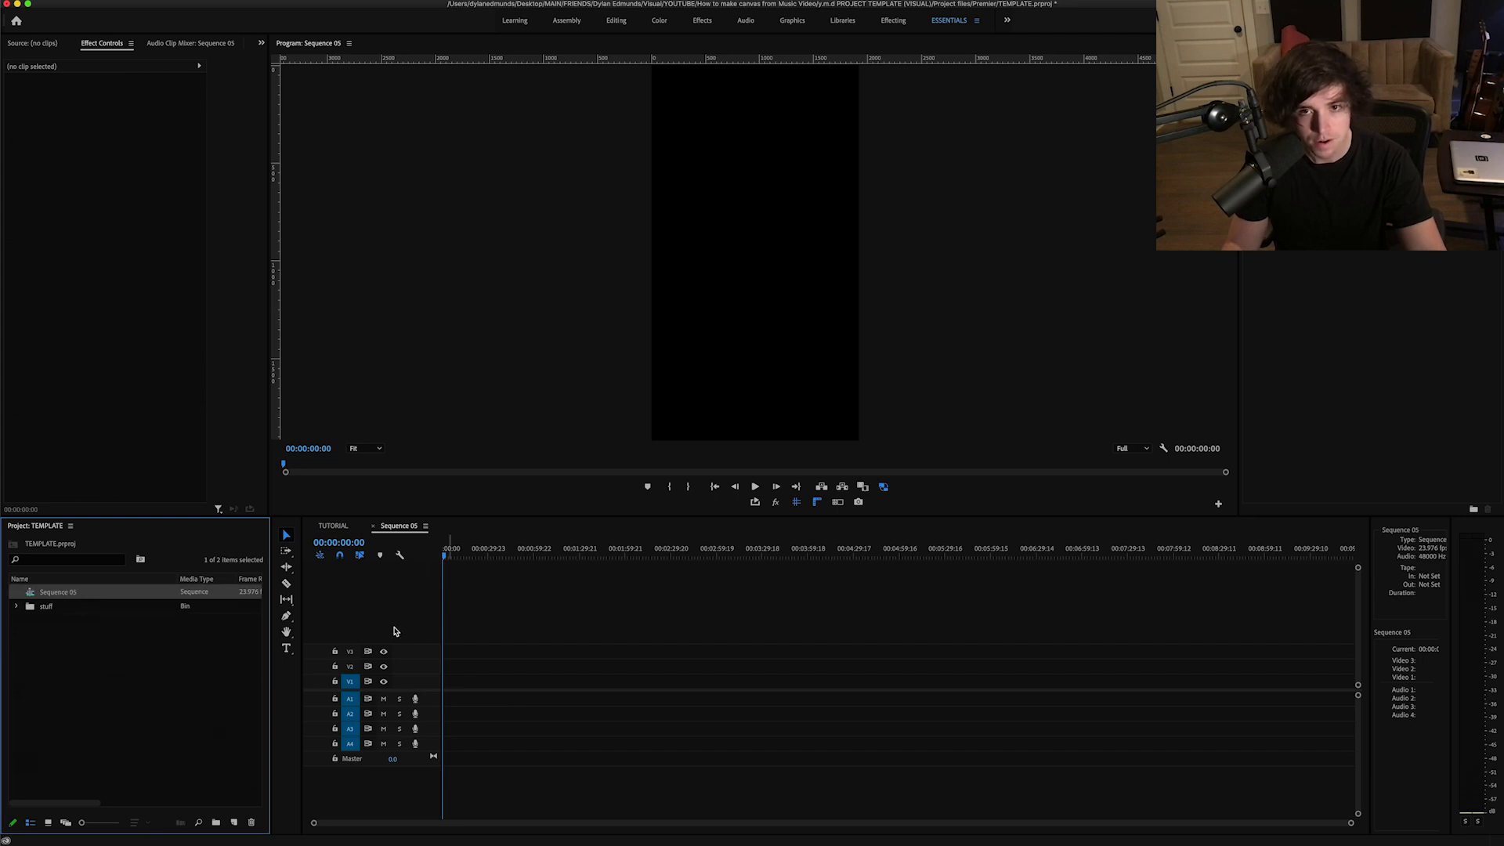
Step: Import Too good 4k YOUTUBE.mp4 and place it at the start of the portrait sequence, keeping the existing sequence settings
double_click(144, 692)
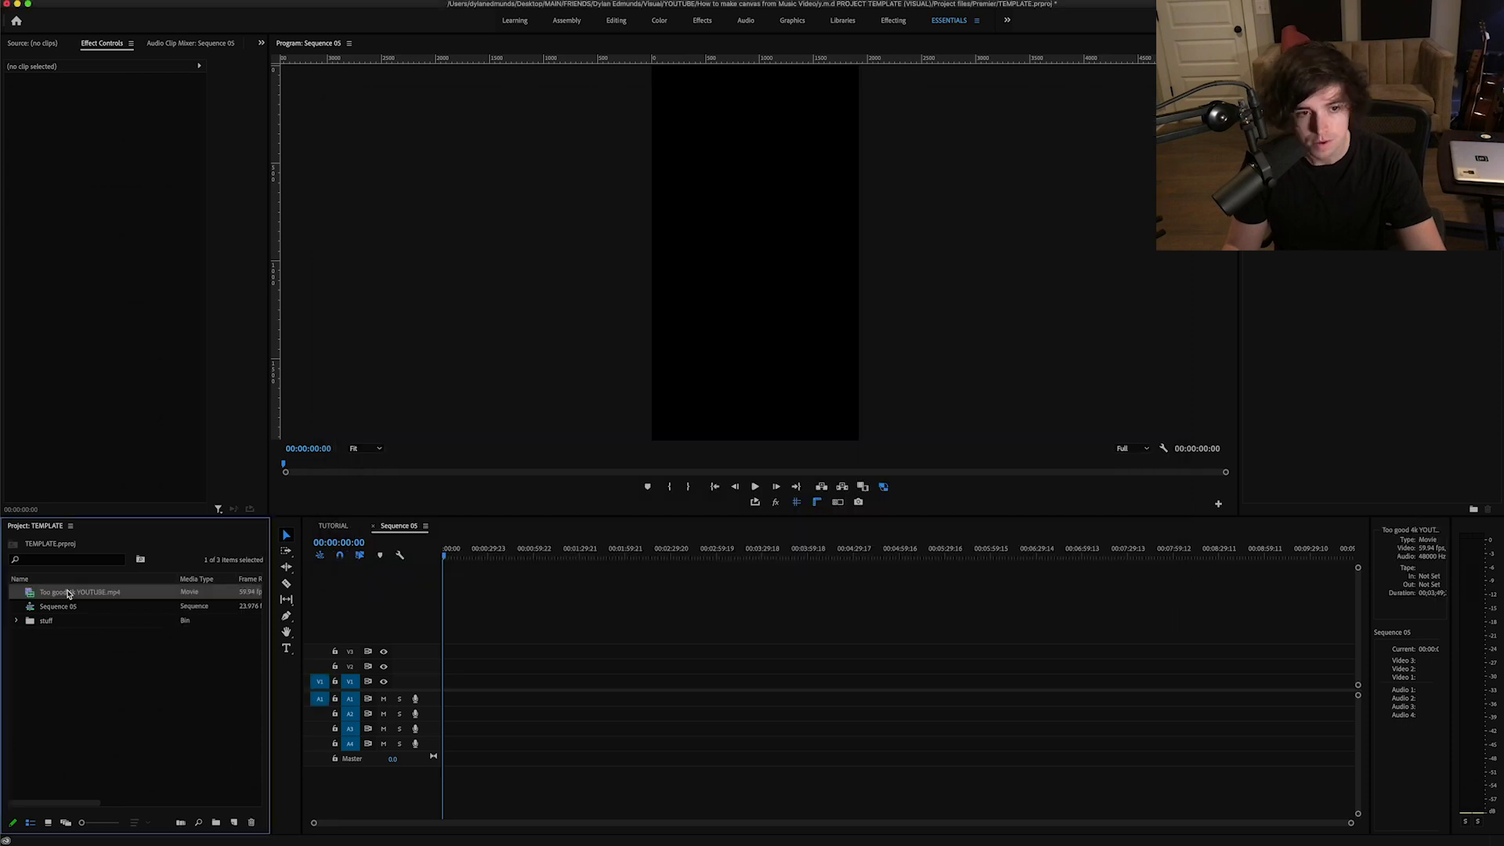
drag(67, 592, 440, 690)
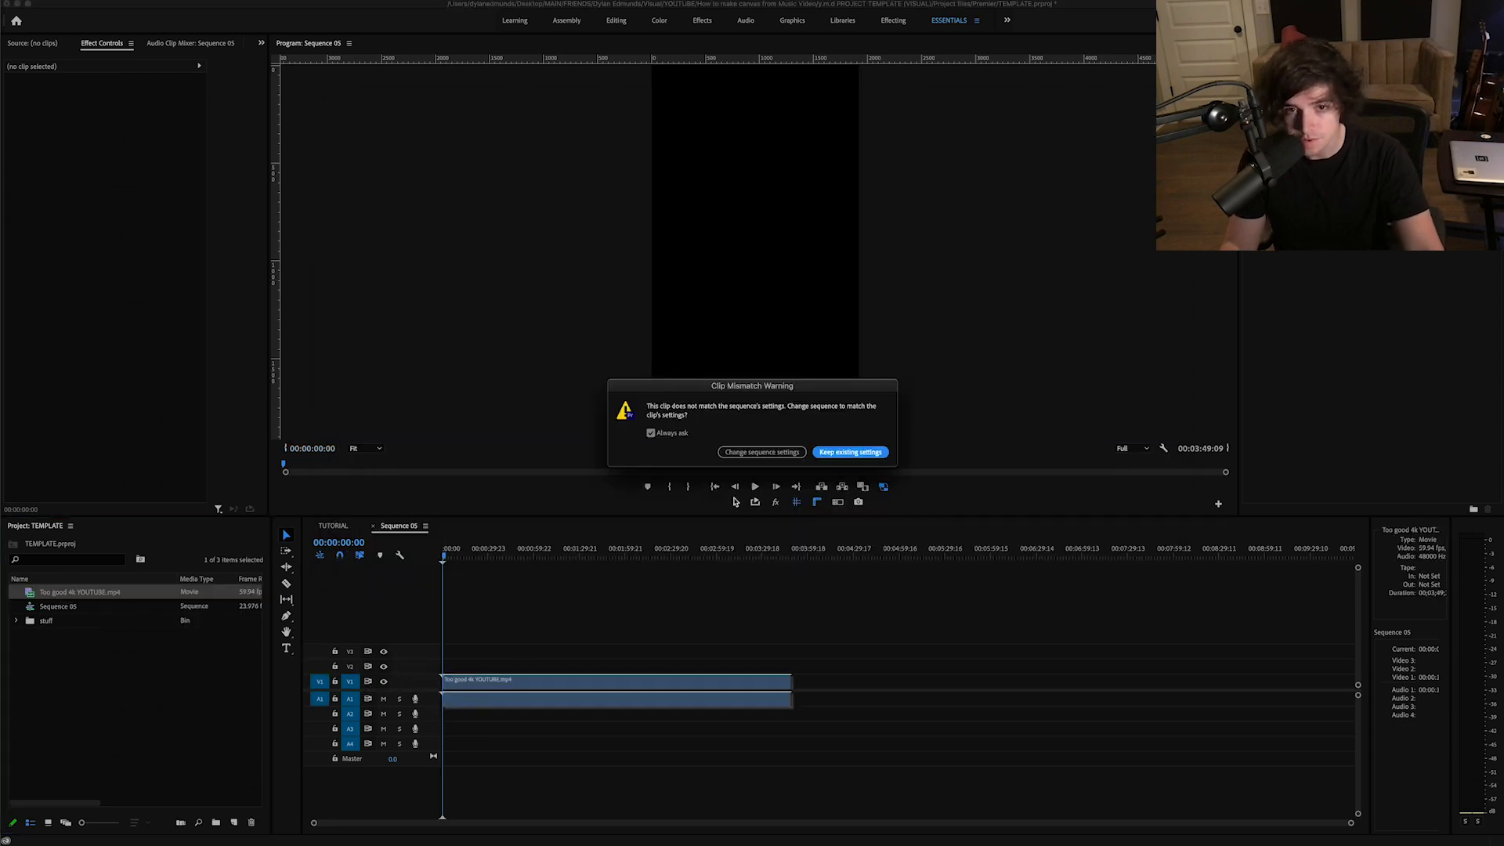
click(841, 453)
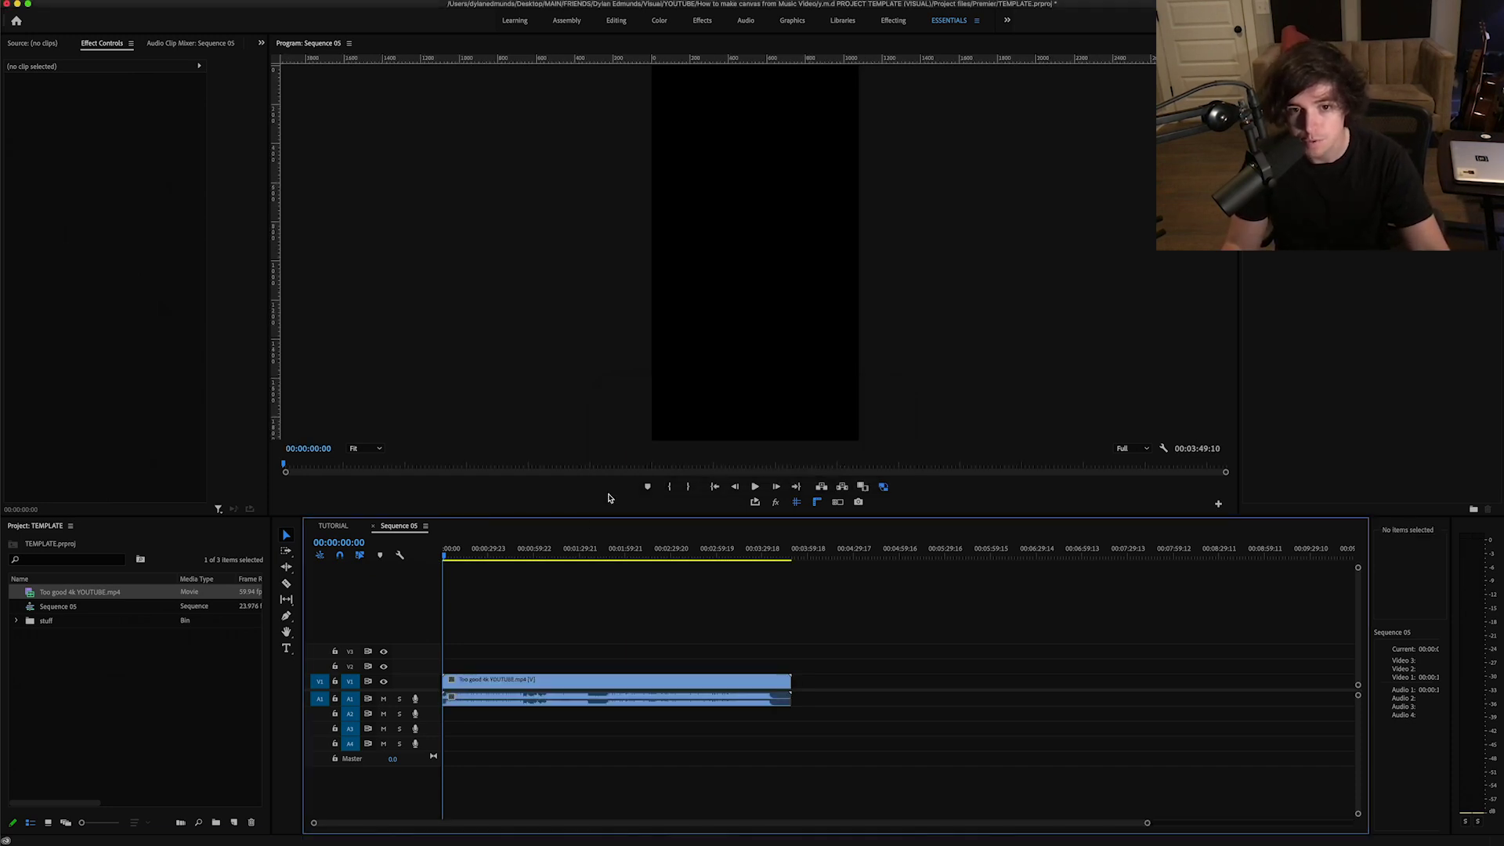
Step: Mute audio track A1 and set the music video clip's scale to 35
click(692, 550)
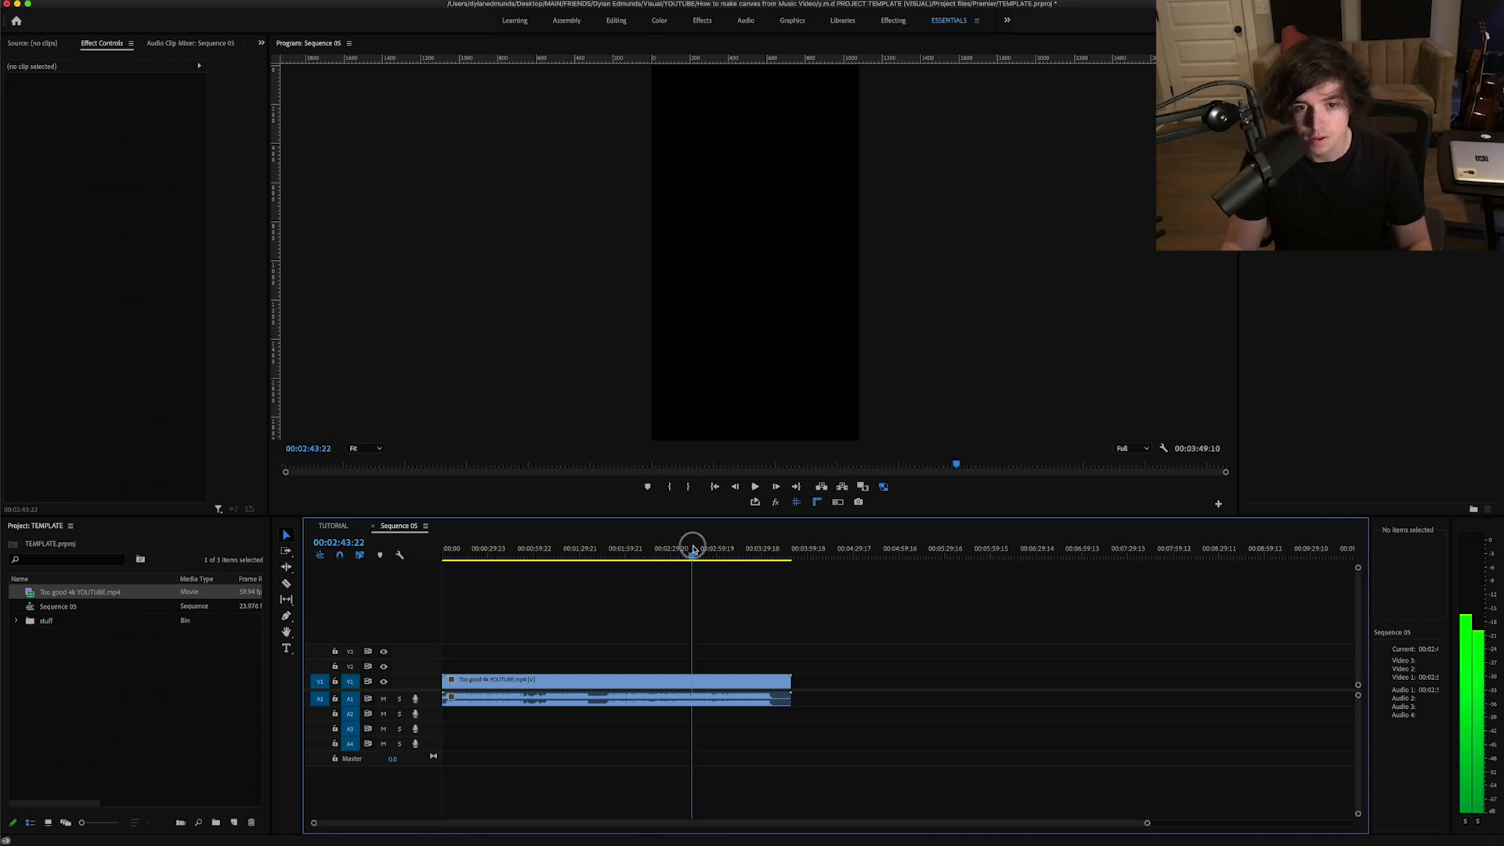
drag(693, 549, 691, 550)
click(384, 699)
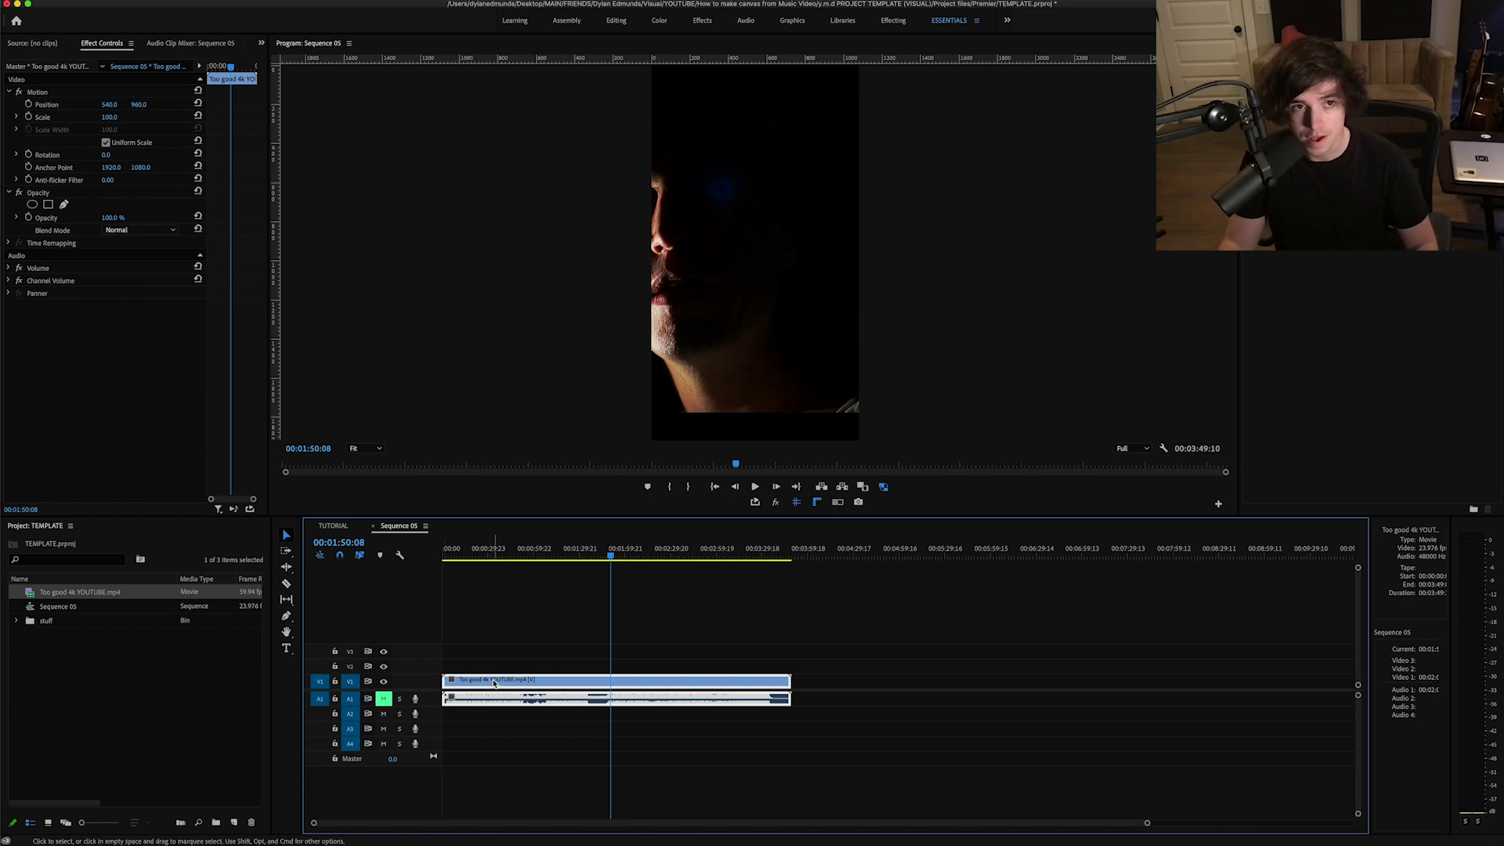
click(109, 118)
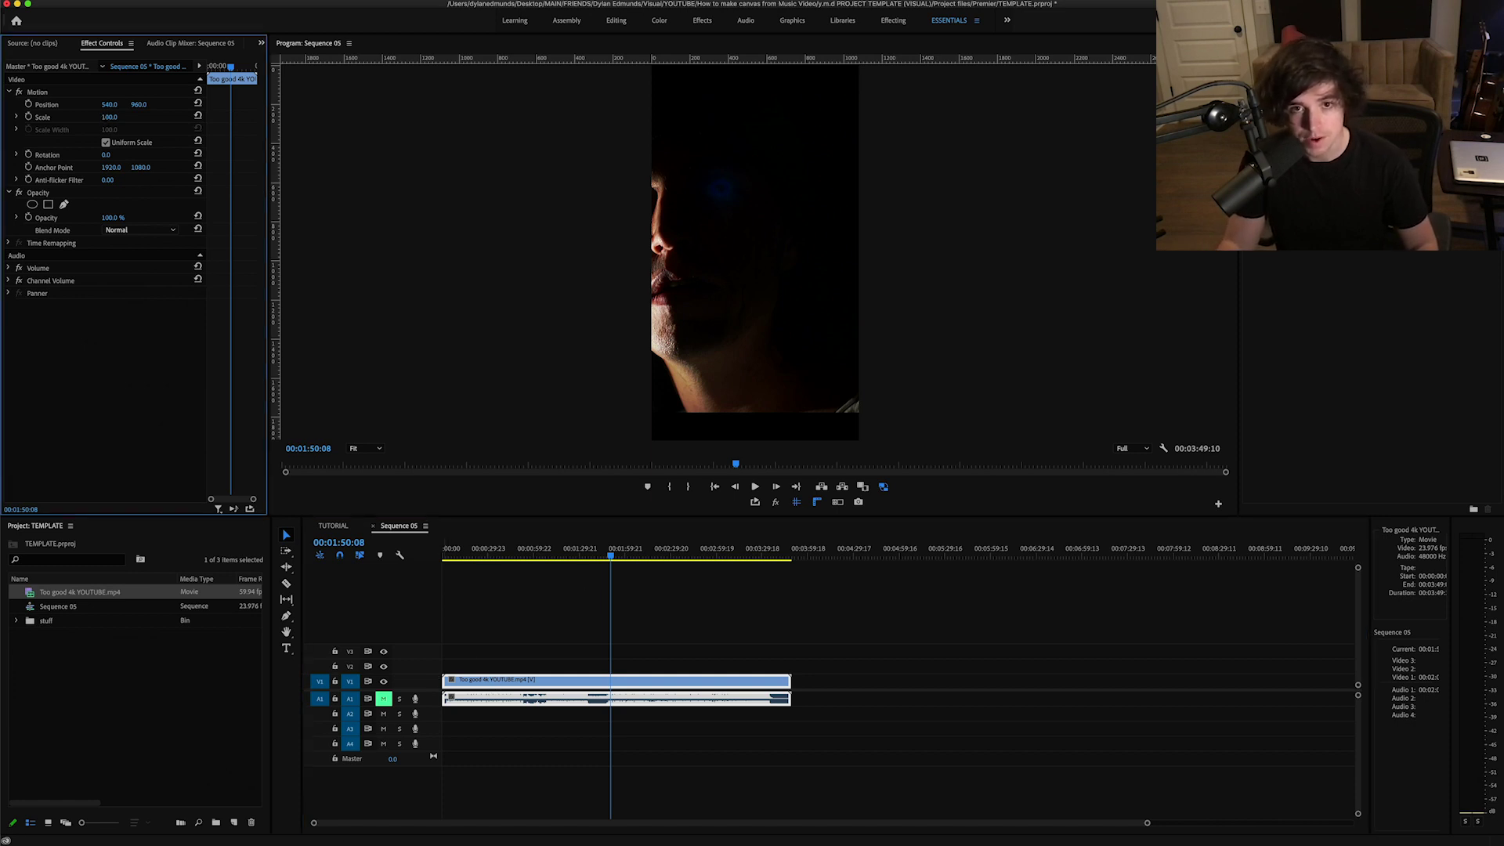
drag(108, 118, 59, 118)
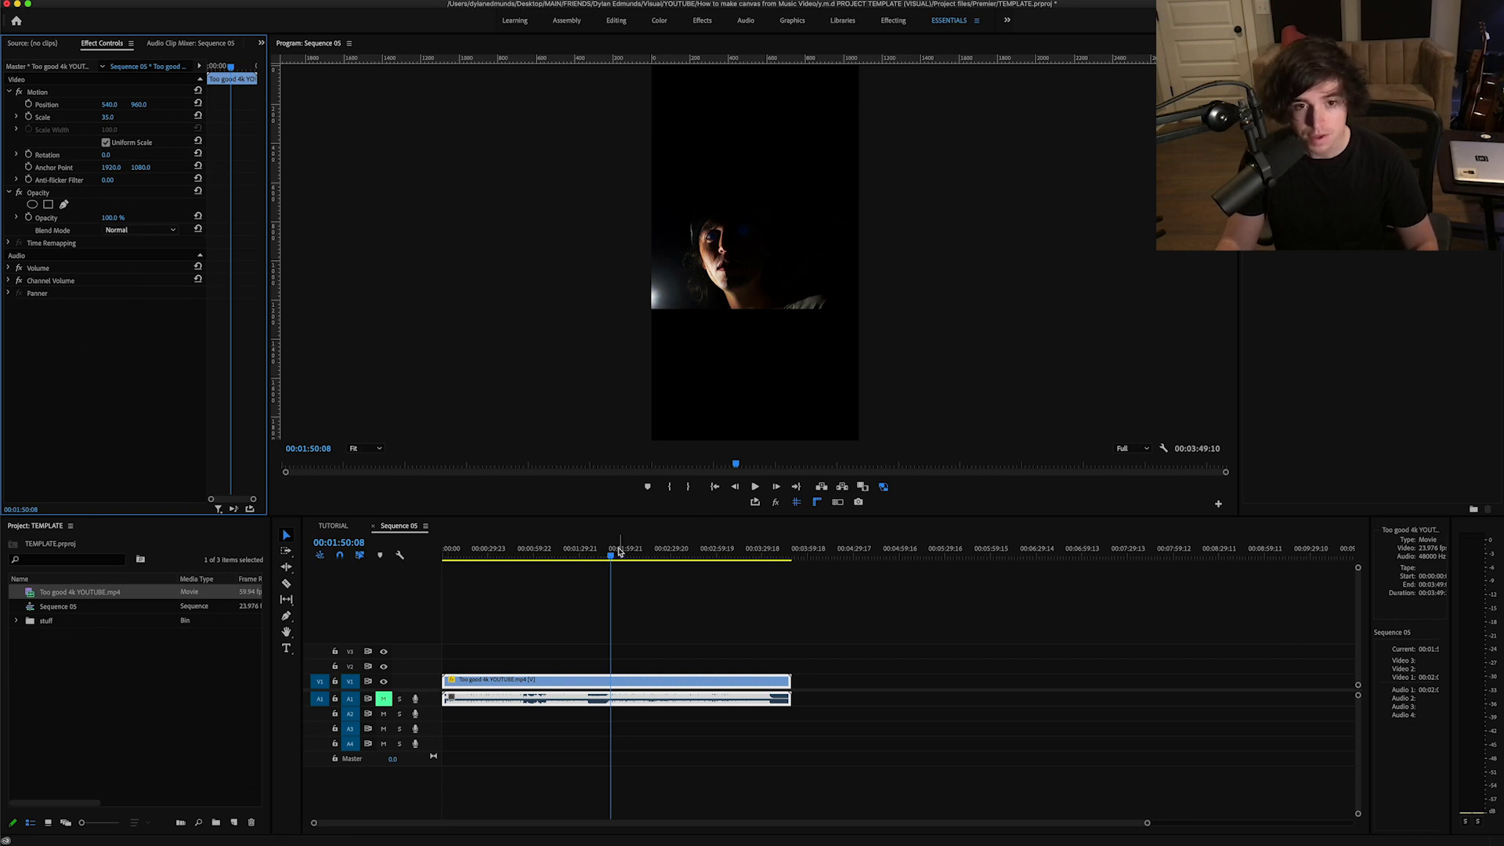
Step: Locate the forest shot of the person in the T-shirt and split the clip at 00:00:53:00
drag(608, 559, 522, 553)
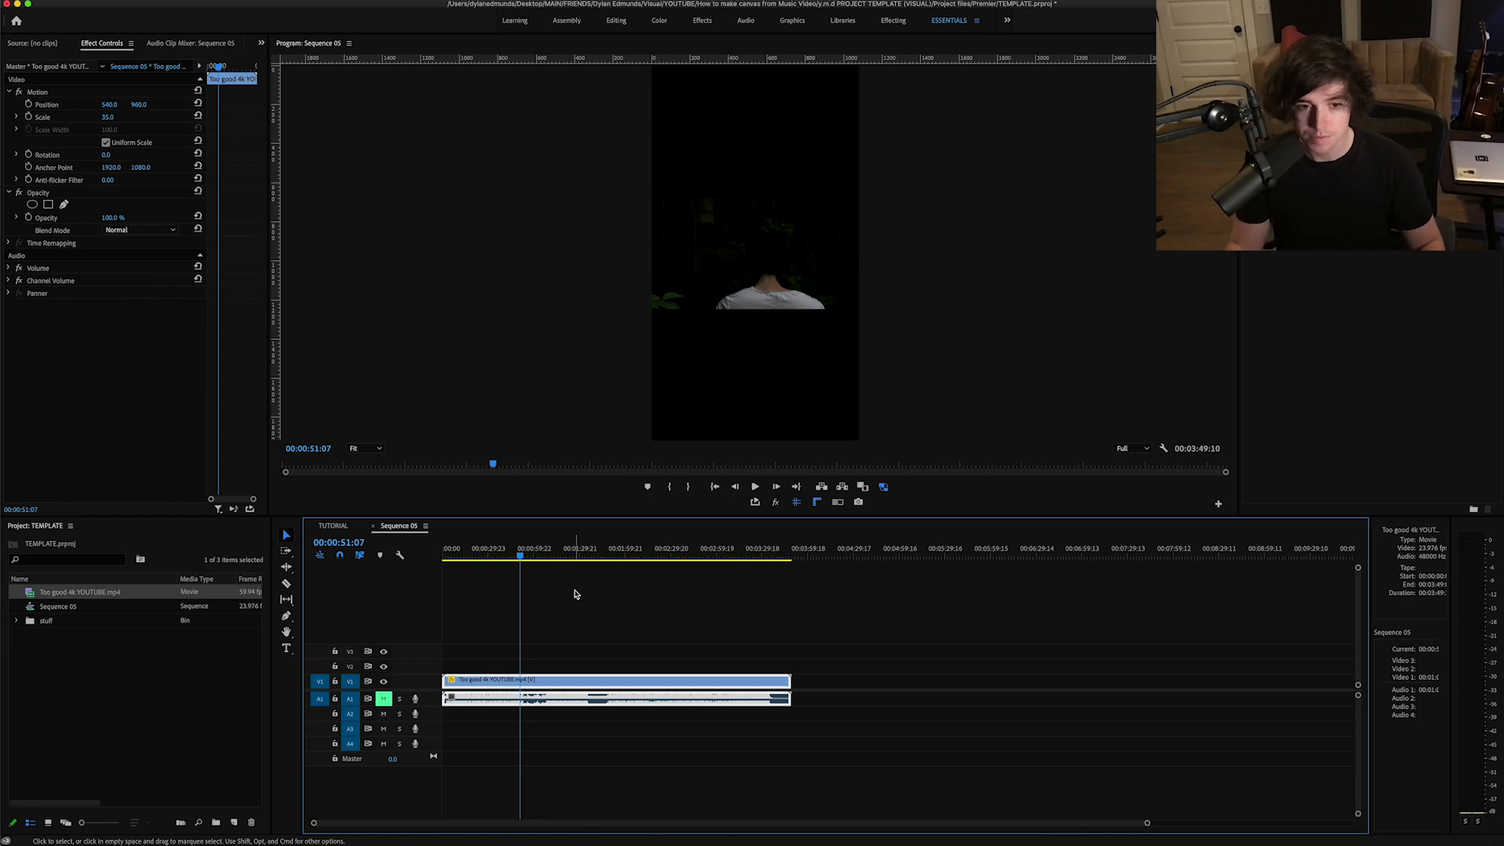
click(532, 557)
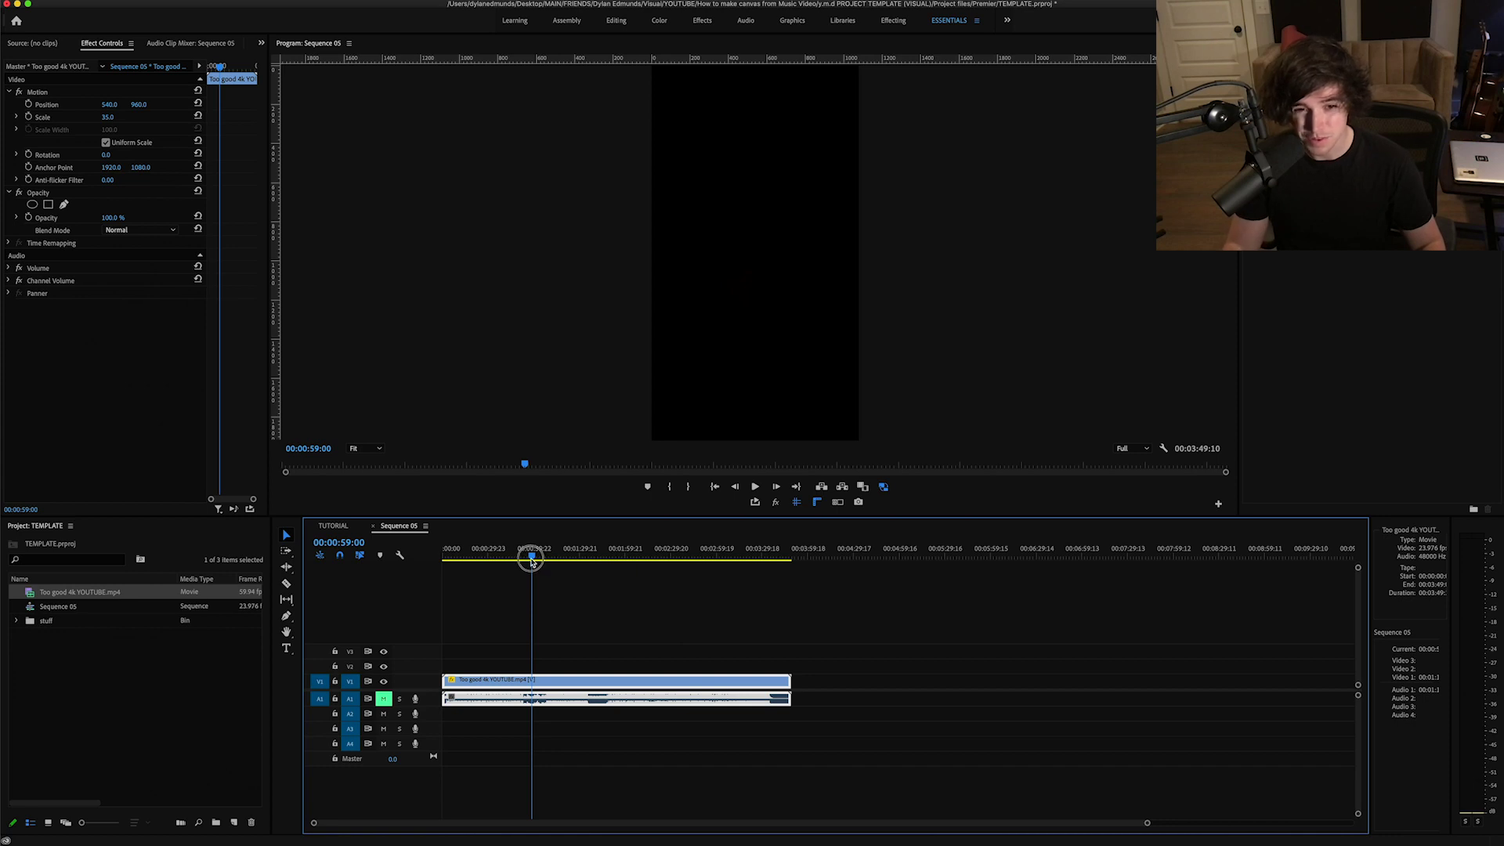
drag(531, 558, 561, 564)
scroll(537, 659, up, 5)
scroll(535, 656, left, 3)
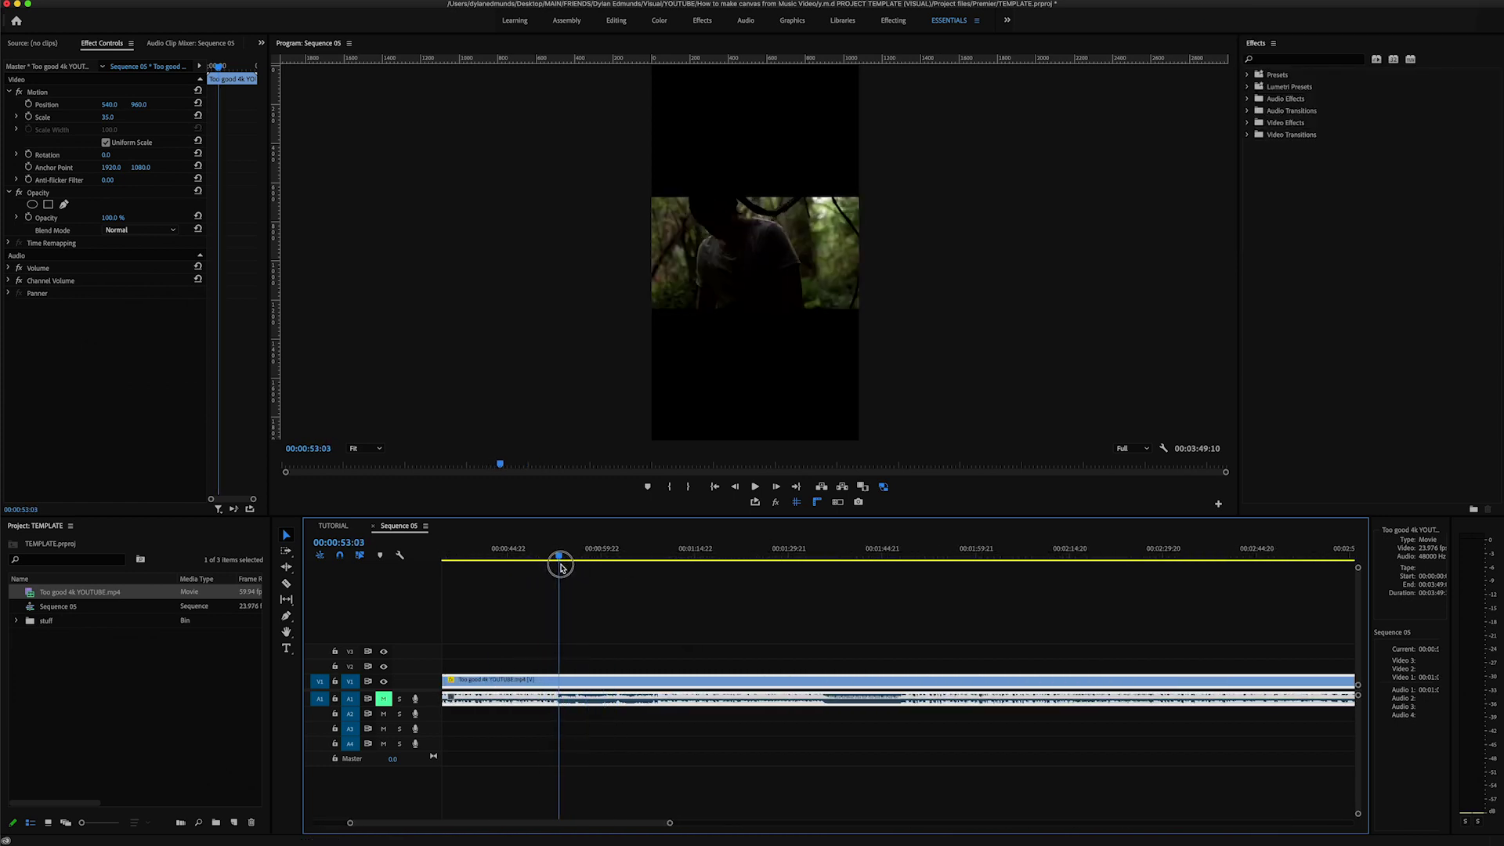
key(equal)
key(equal)
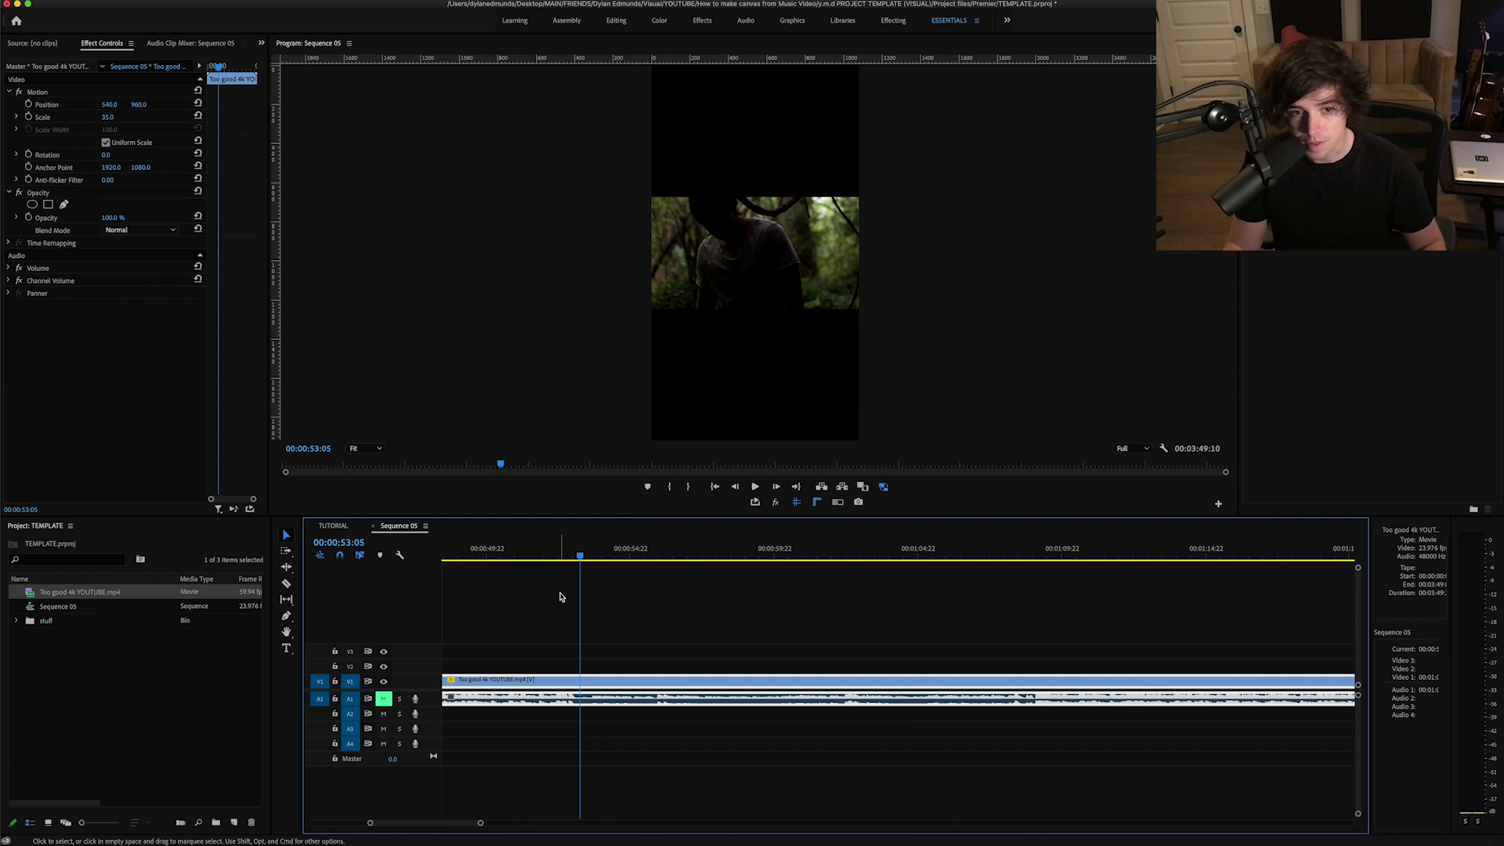
drag(582, 554, 575, 556)
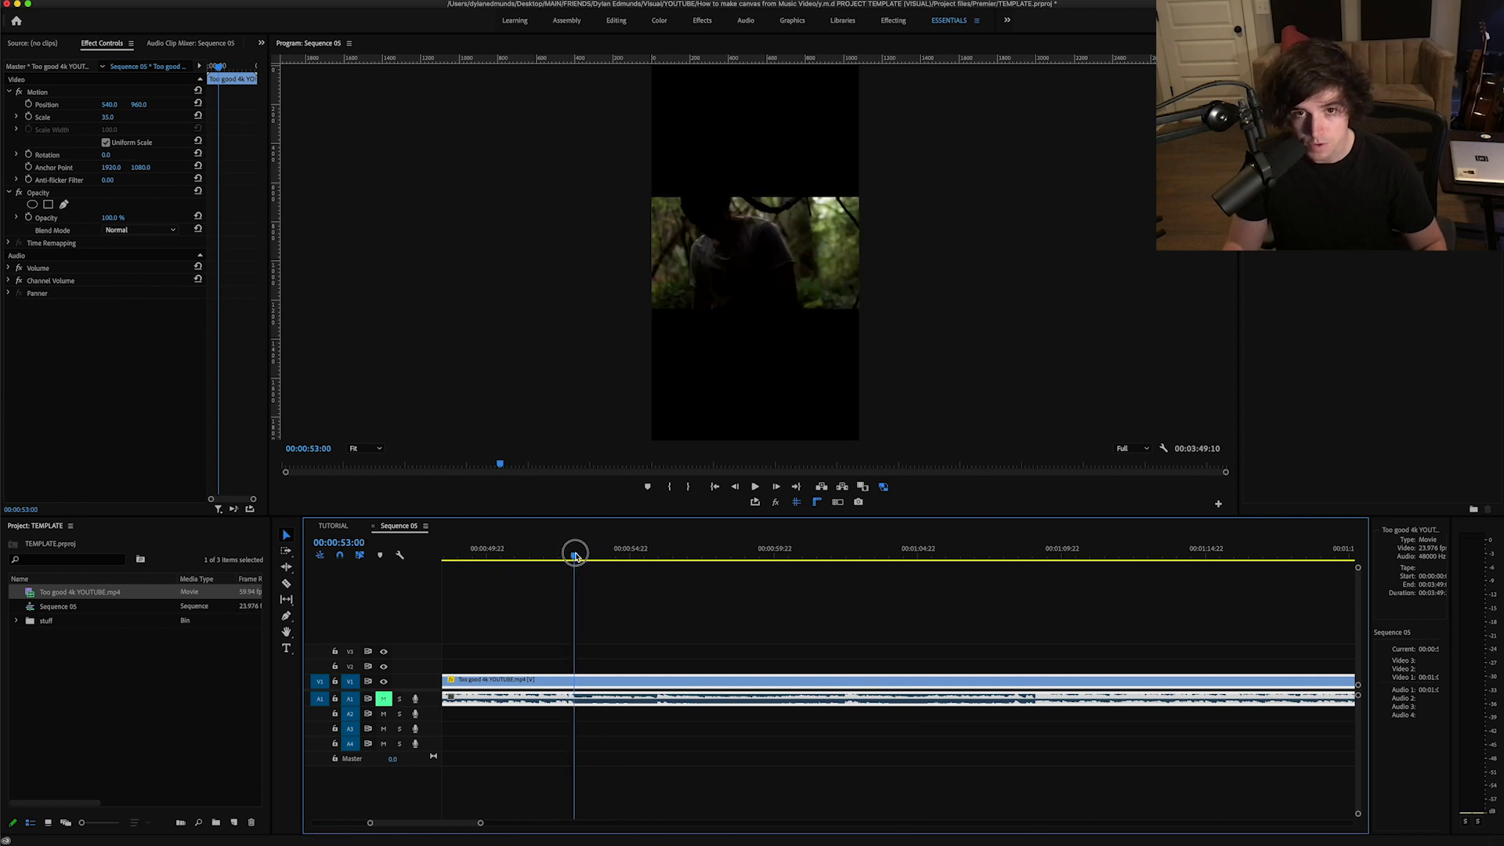
key(super+k)
click(586, 681)
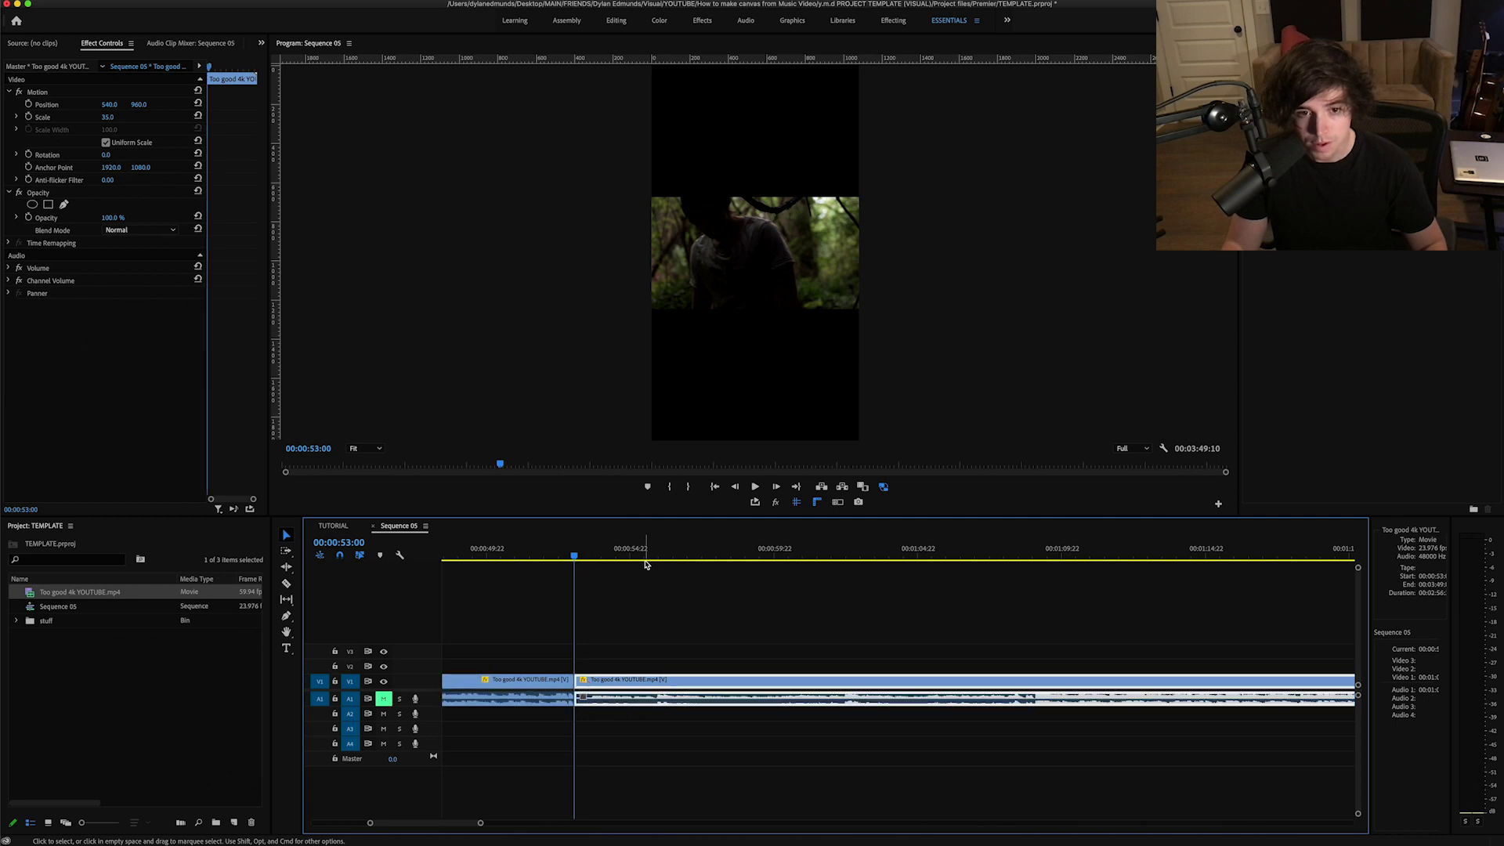
Step: Split the clip again at the end of the forest shot, at 00:00:55:17
mouse_move(652, 553)
mouse_down()
mouse_move(665, 548)
mouse_move(647, 549)
mouse_up()
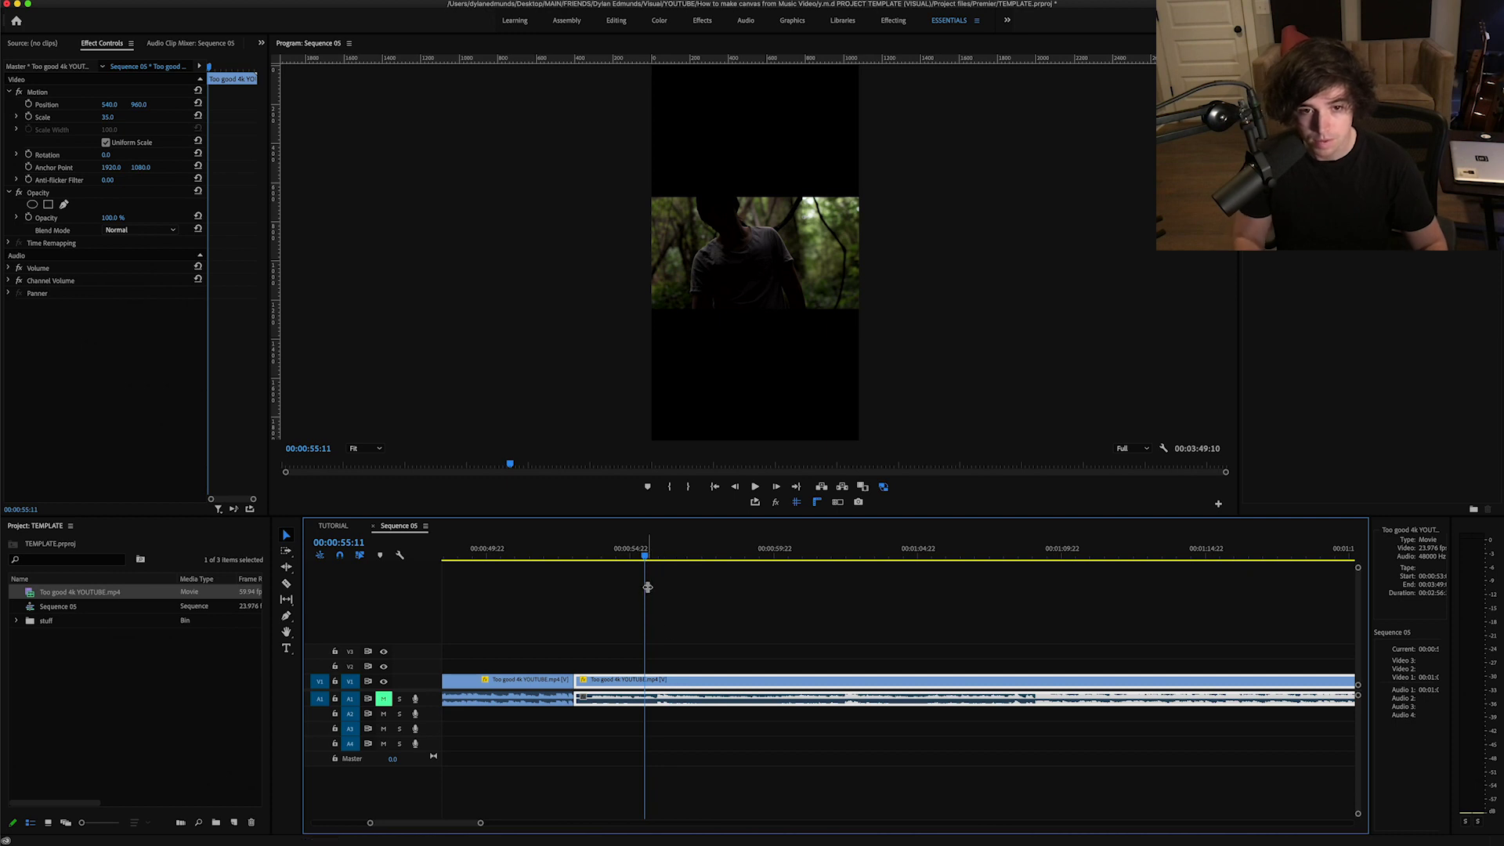
key(Right)
key(Right)
key(Right)
key(Right)
key(Right)
key(Right)
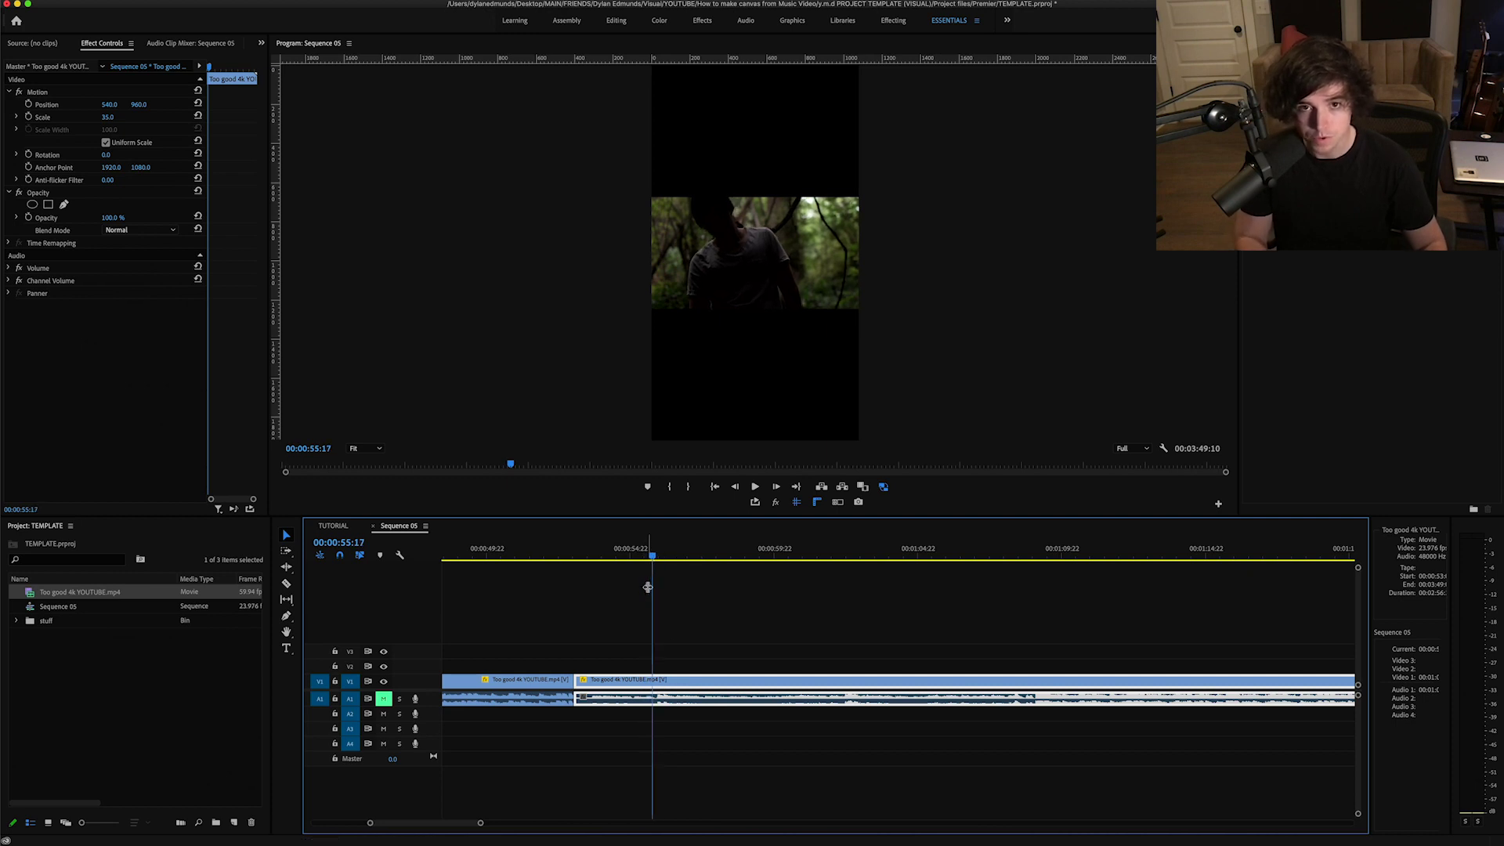
key(super+k)
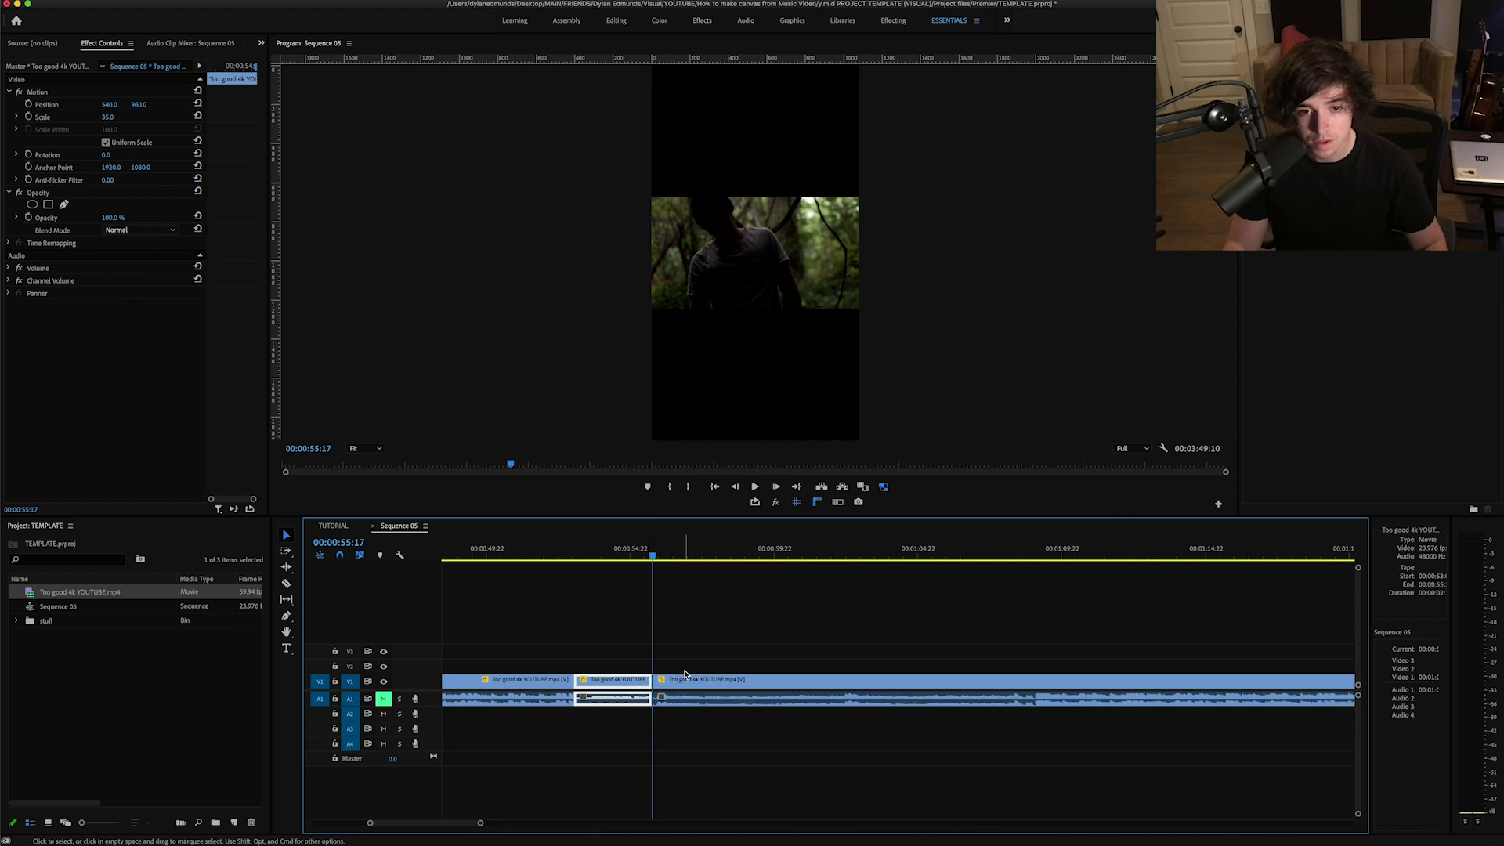
Step: Isolate the forest shot by moving the footage after it further along the timeline and shifting the shot to start at 00:00:55:02
drag(644, 553, 576, 550)
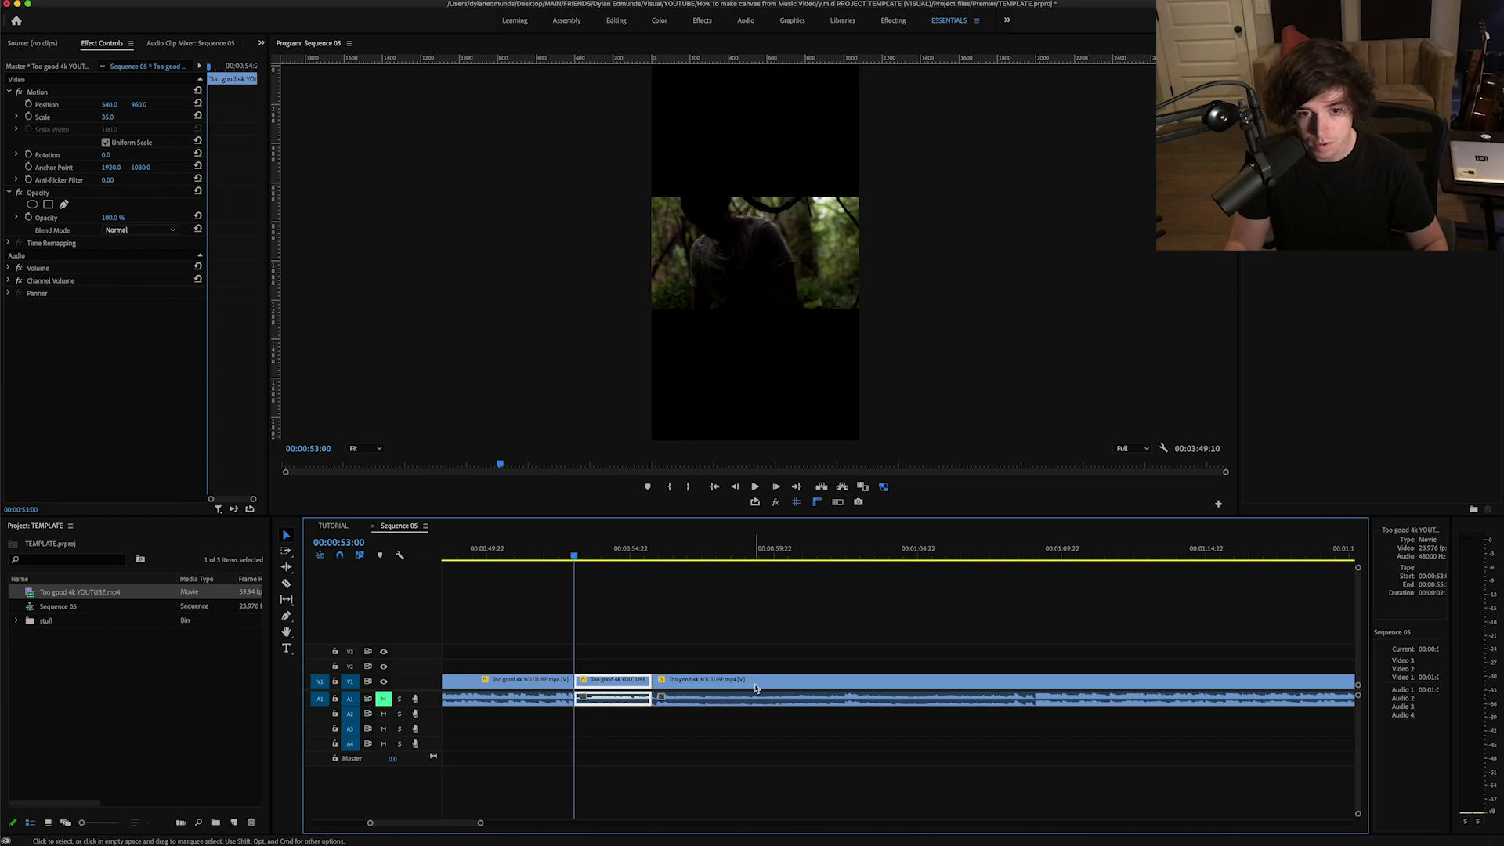
click(755, 687)
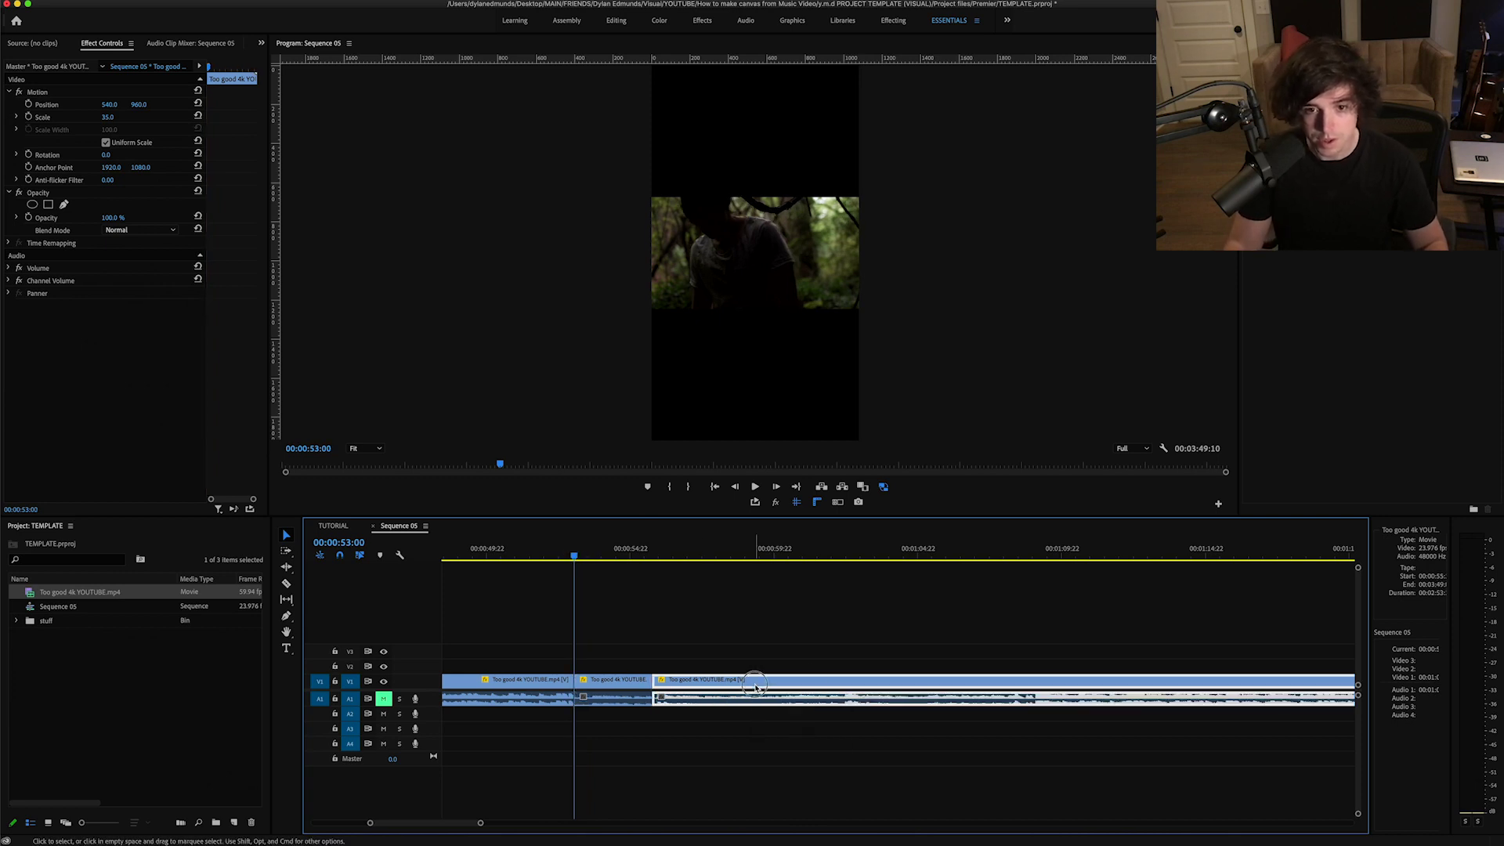
drag(755, 686, 1156, 686)
click(524, 682)
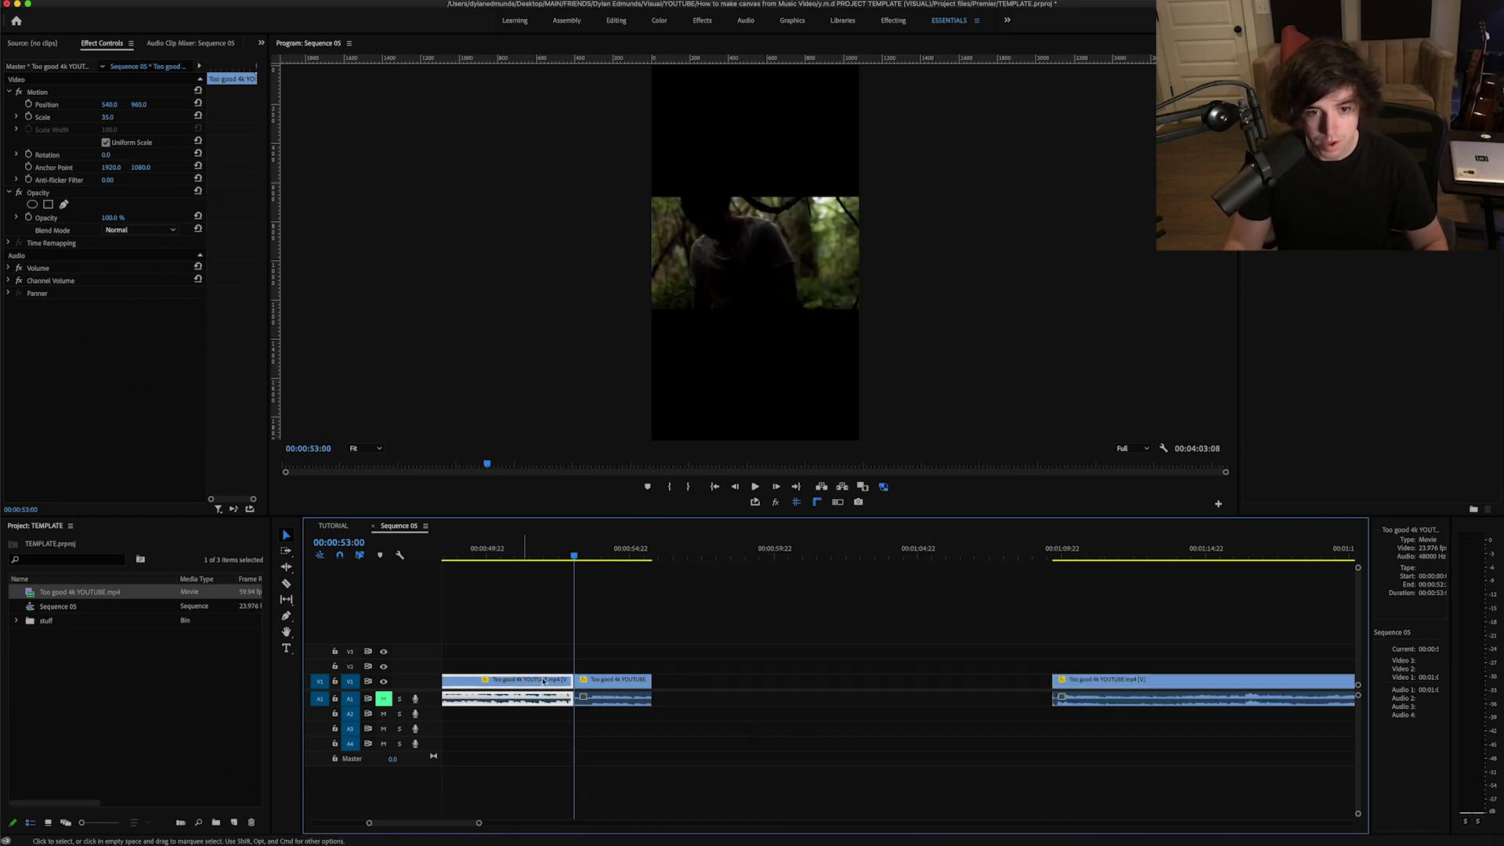
drag(627, 682, 688, 683)
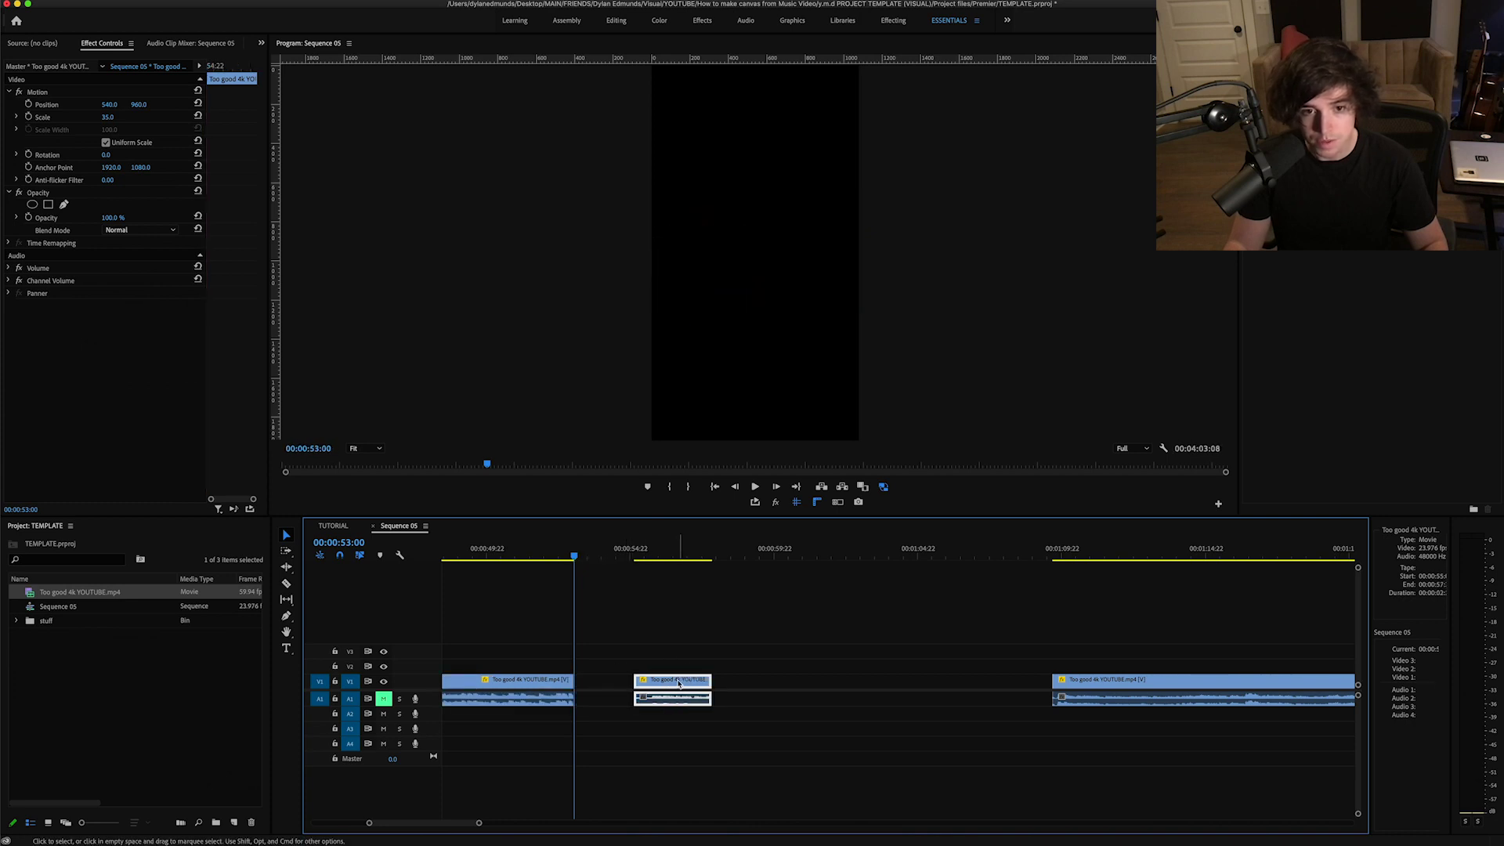
Step: Mark an in point at the forest shot's start and an out point beyond its end, spanning about 8 seconds 17 frames
click(633, 554)
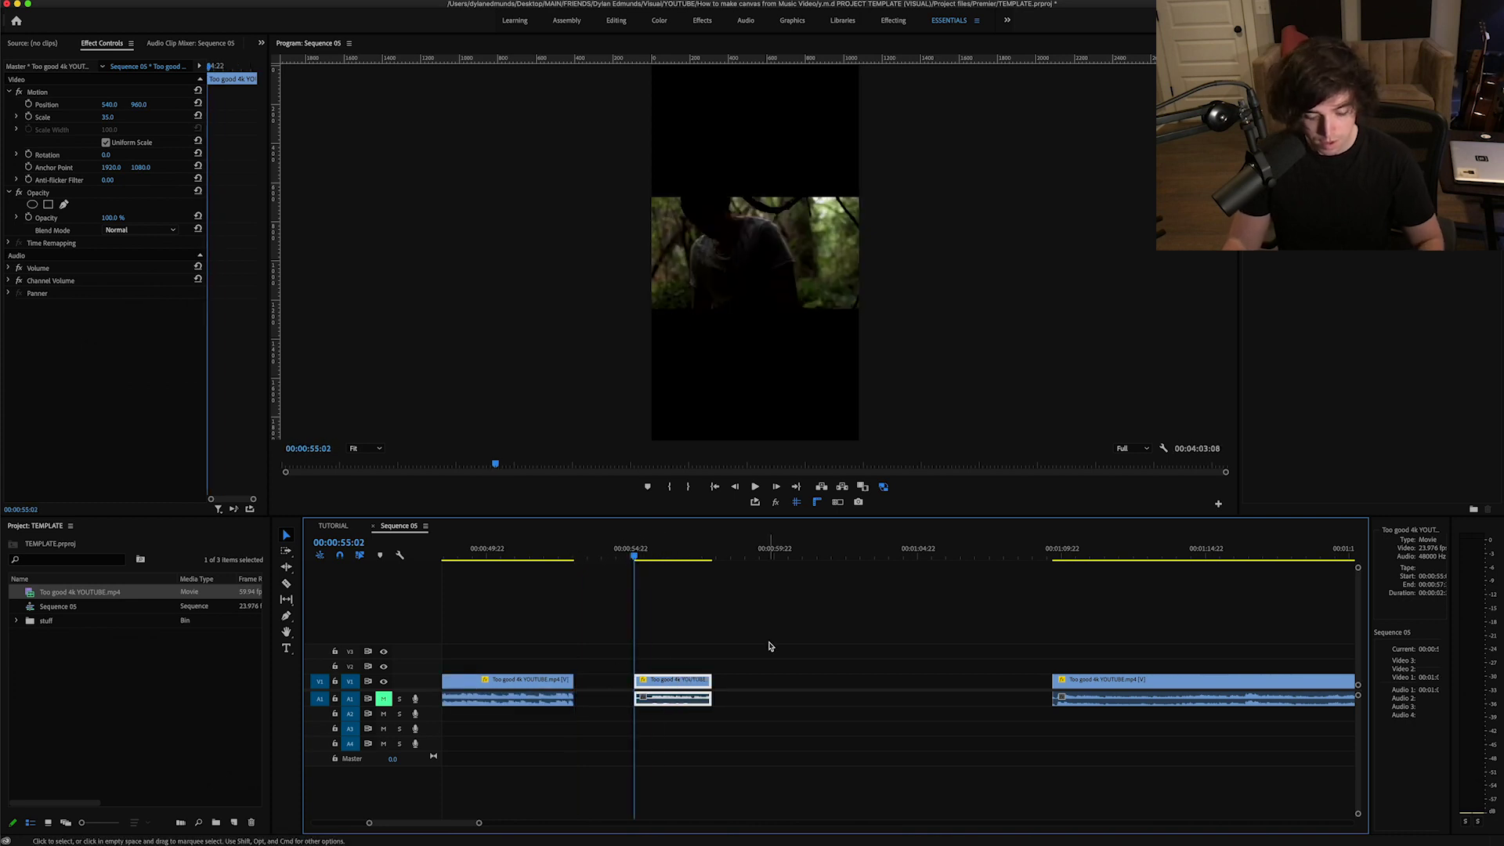
key(i)
drag(749, 553, 638, 550)
key(o)
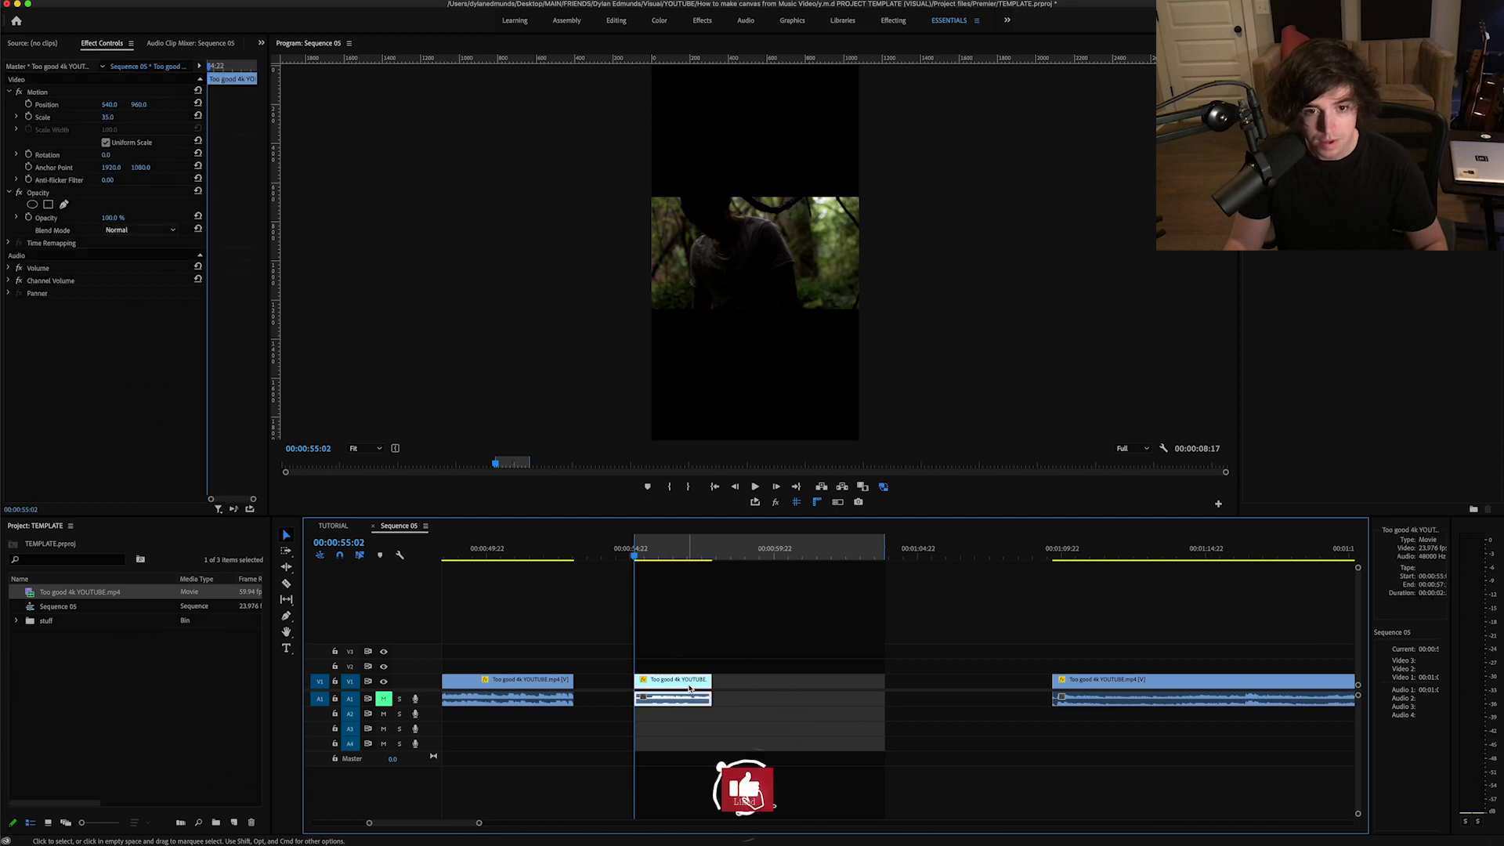
Step: Widen the clip information area and check the duration of the isolated forest shot
click(72, 528)
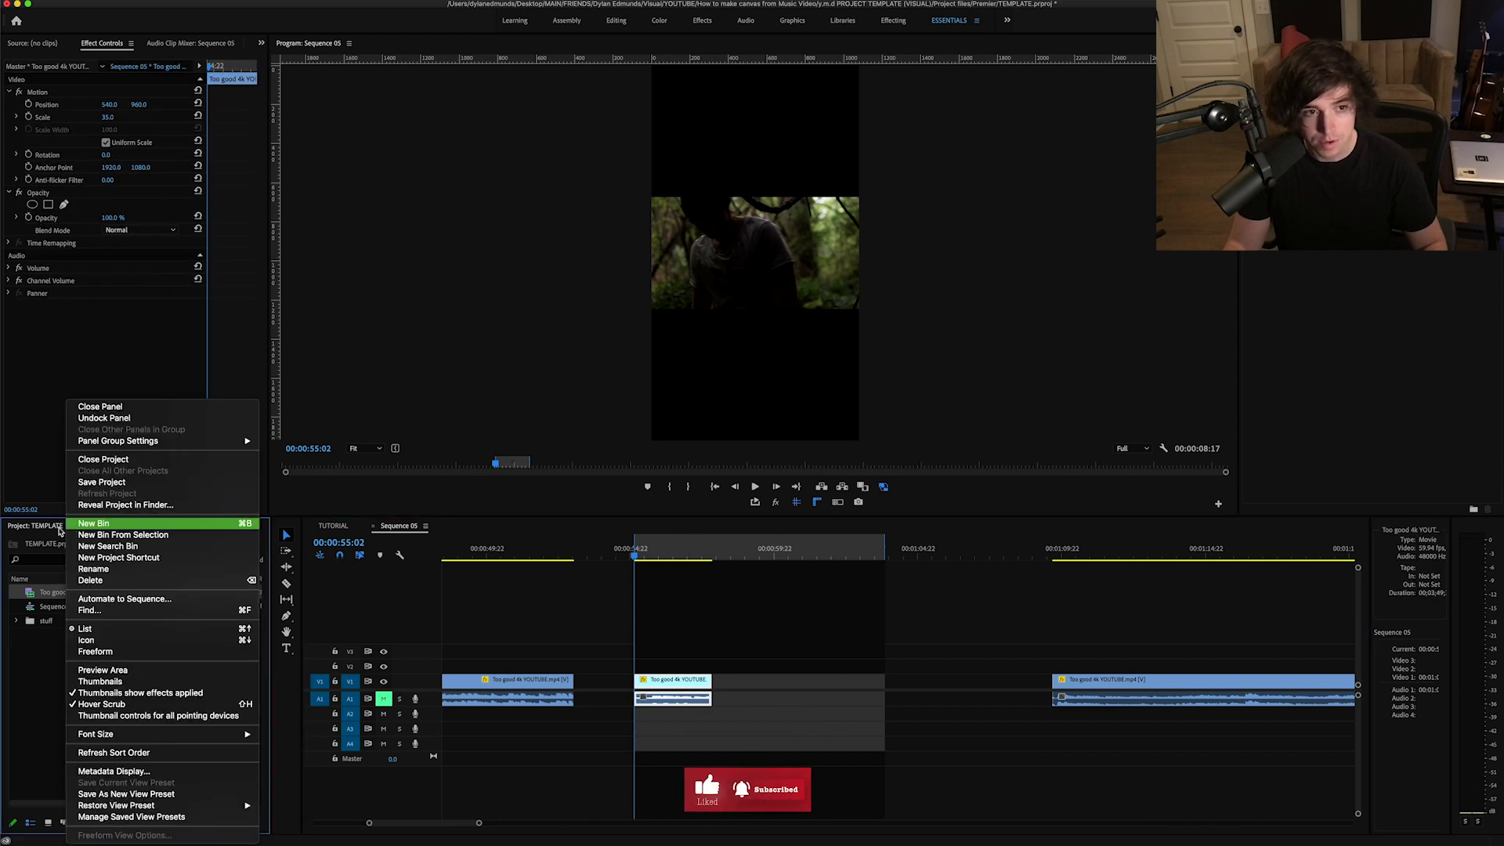
click(107, 542)
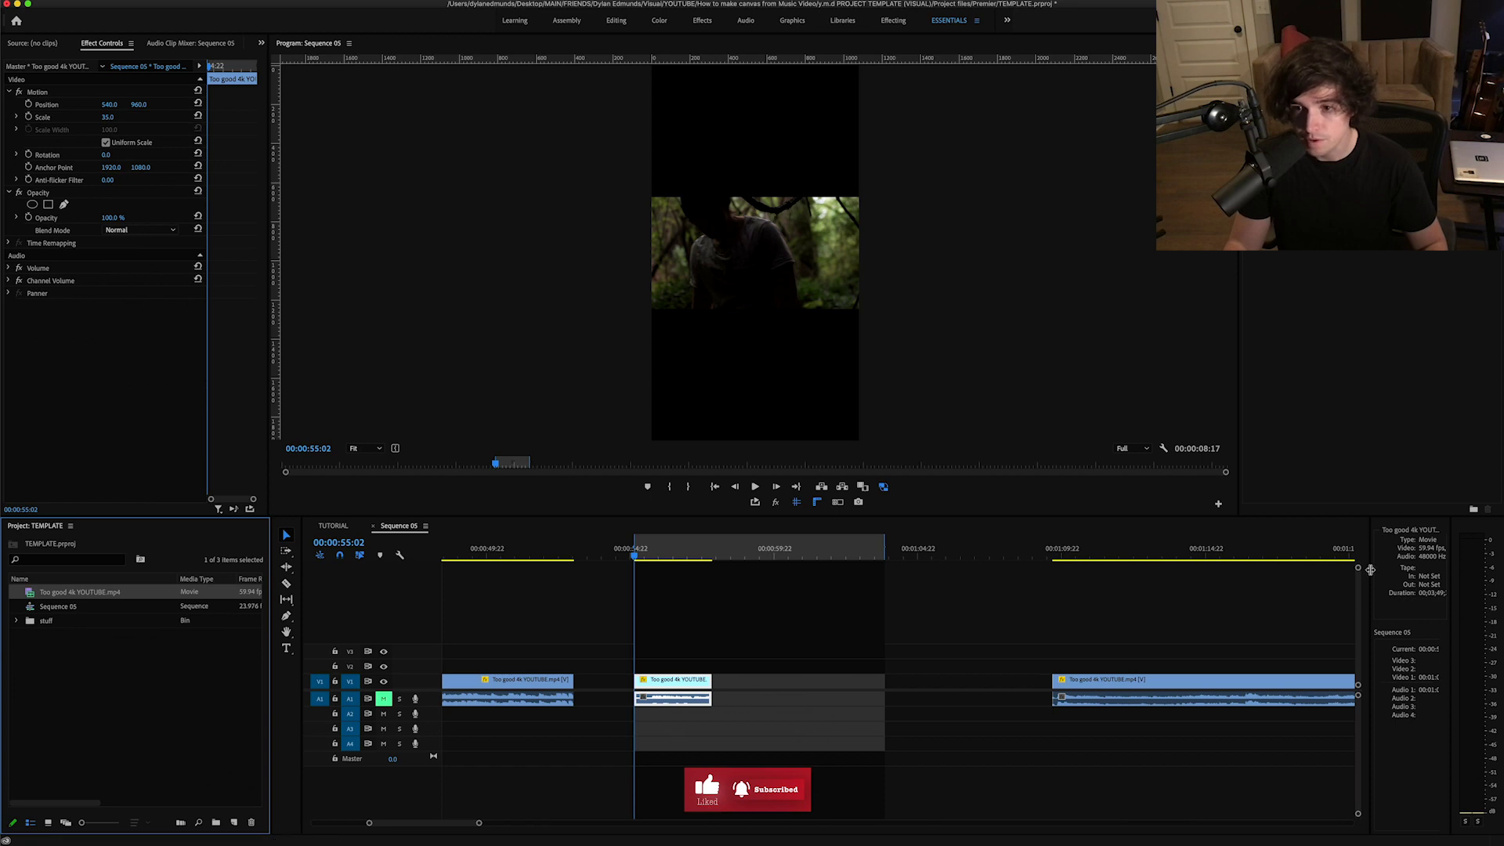
drag(1370, 570, 1259, 567)
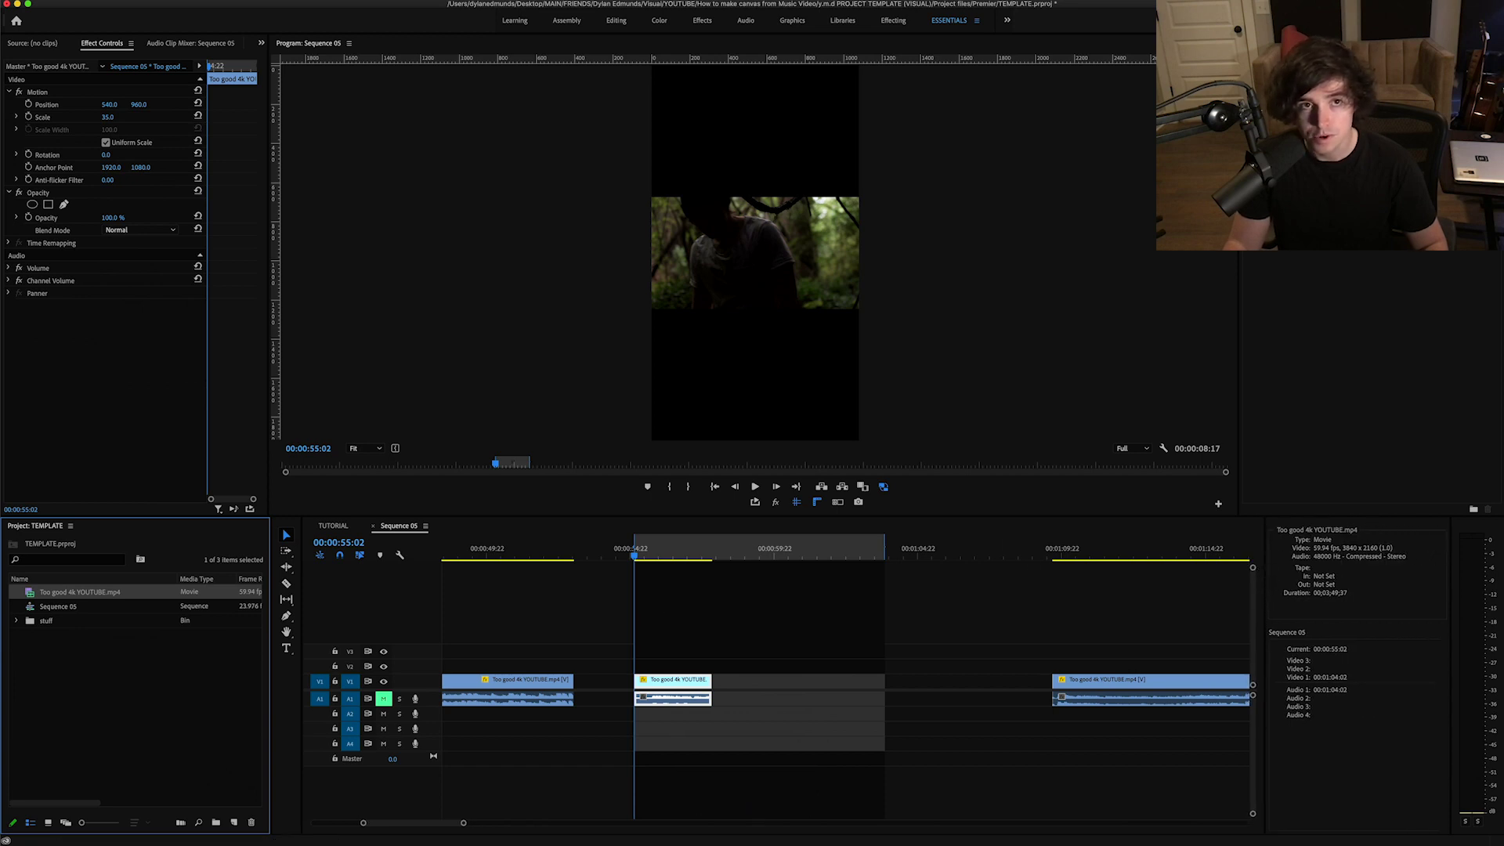
click(343, 1)
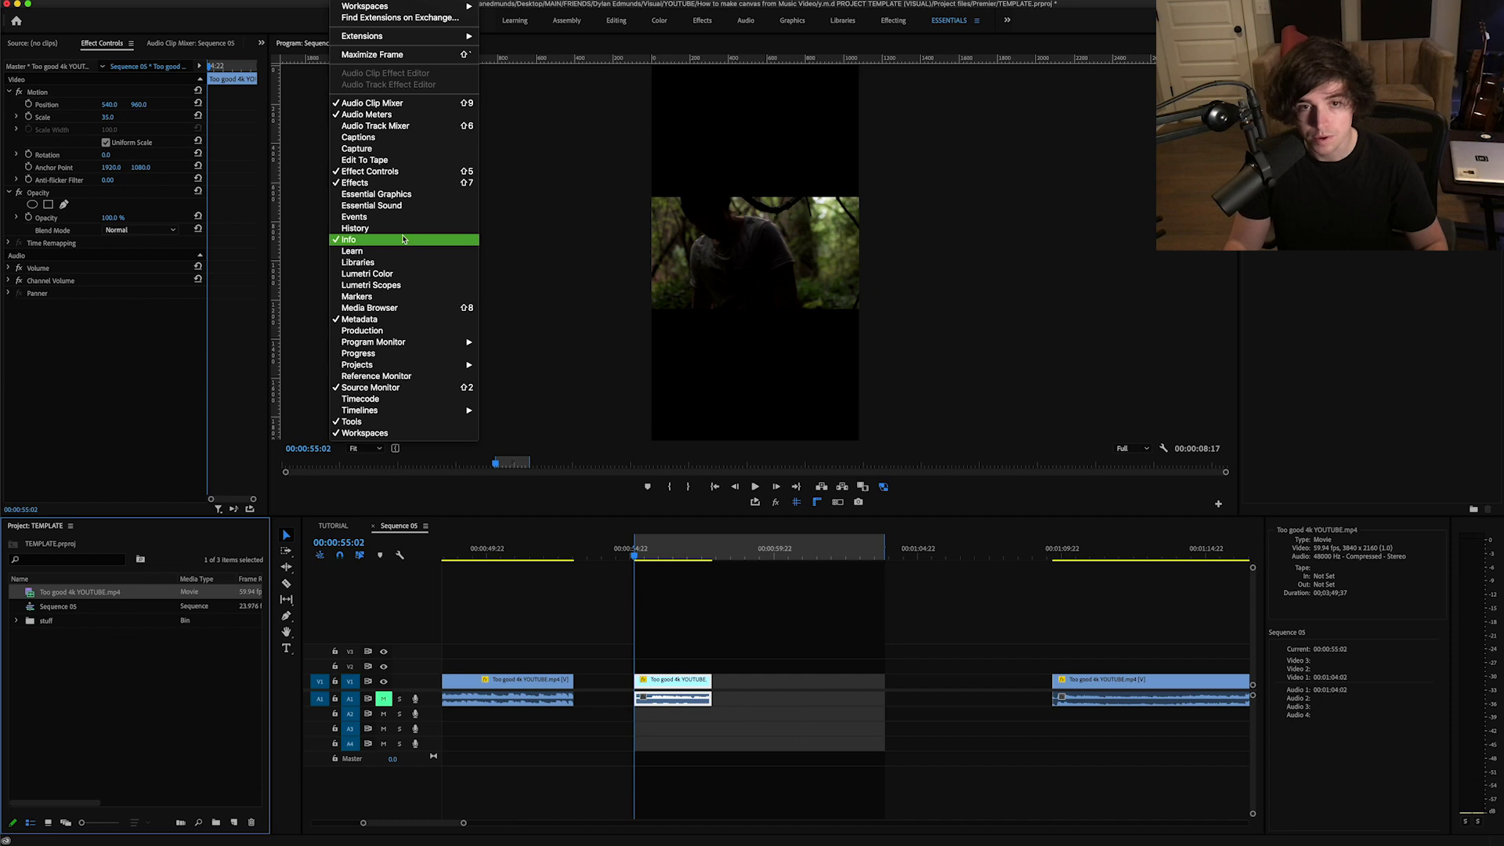
click(1327, 583)
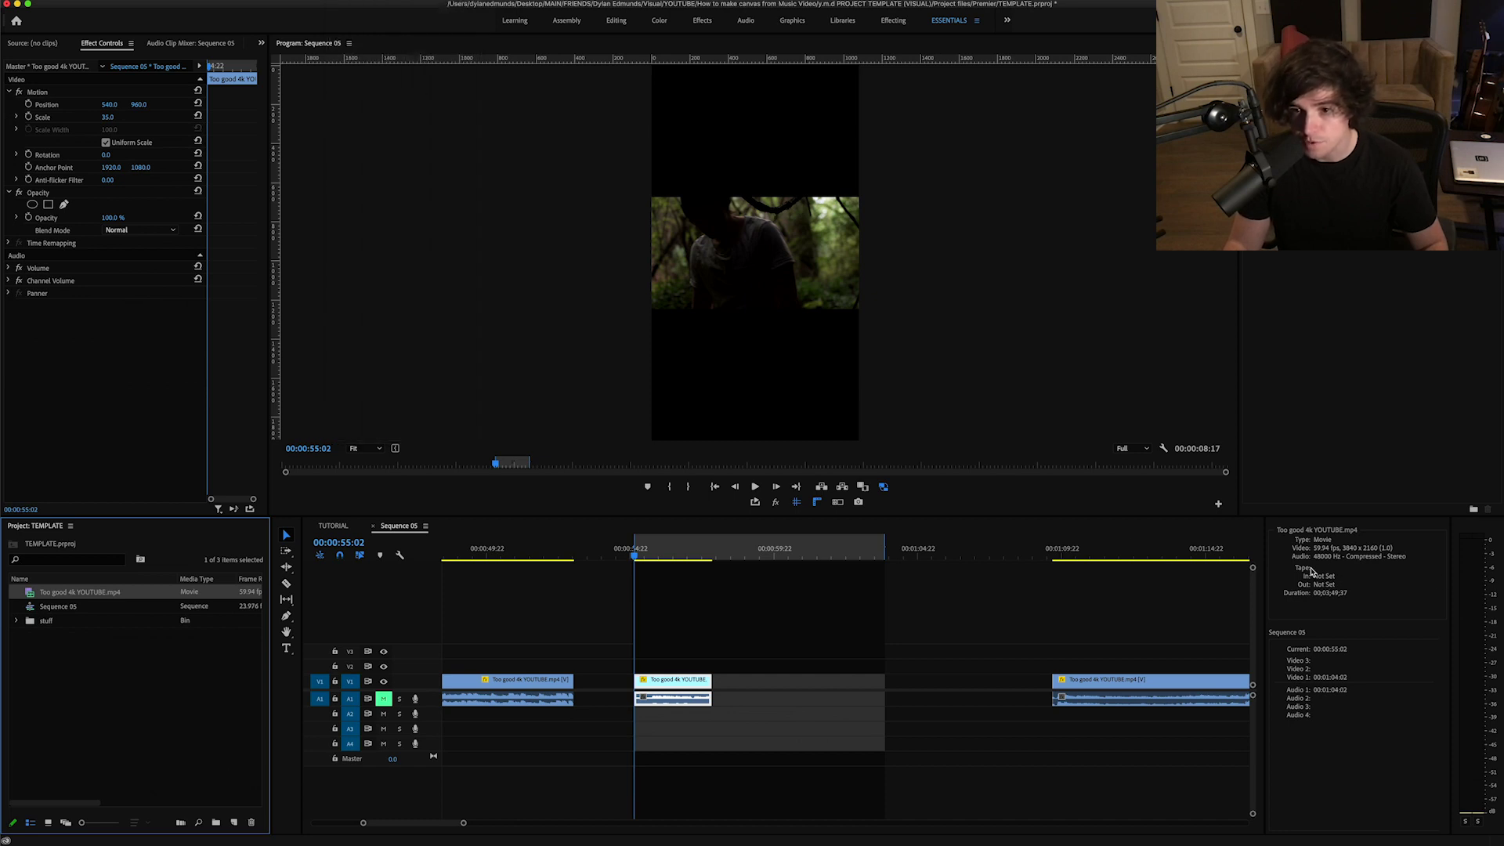
click(690, 681)
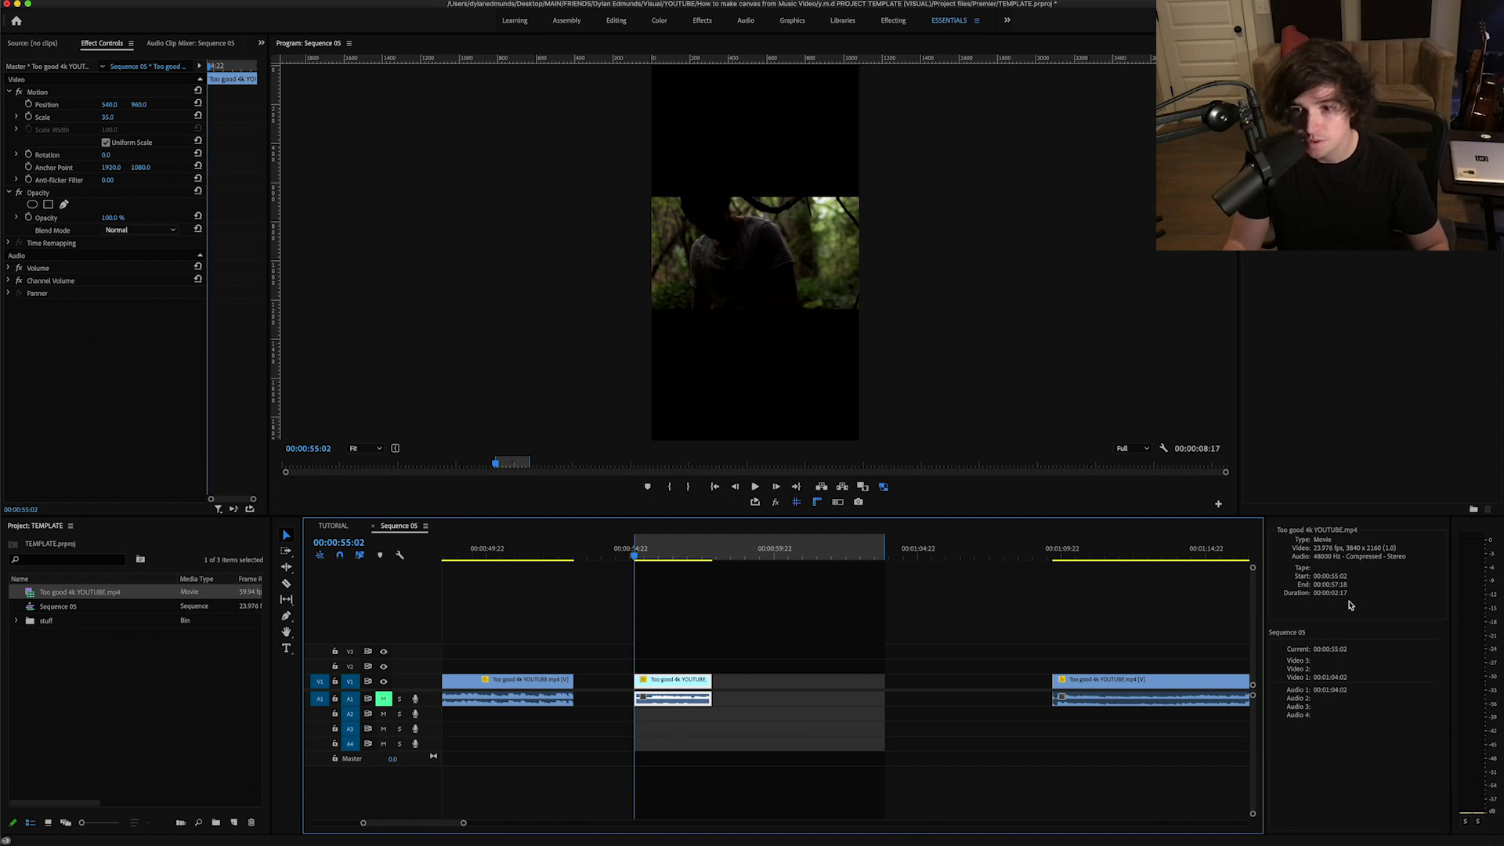
Step: Duplicate the isolated forest shot and place the copy directly against the end of the original
click(979, 718)
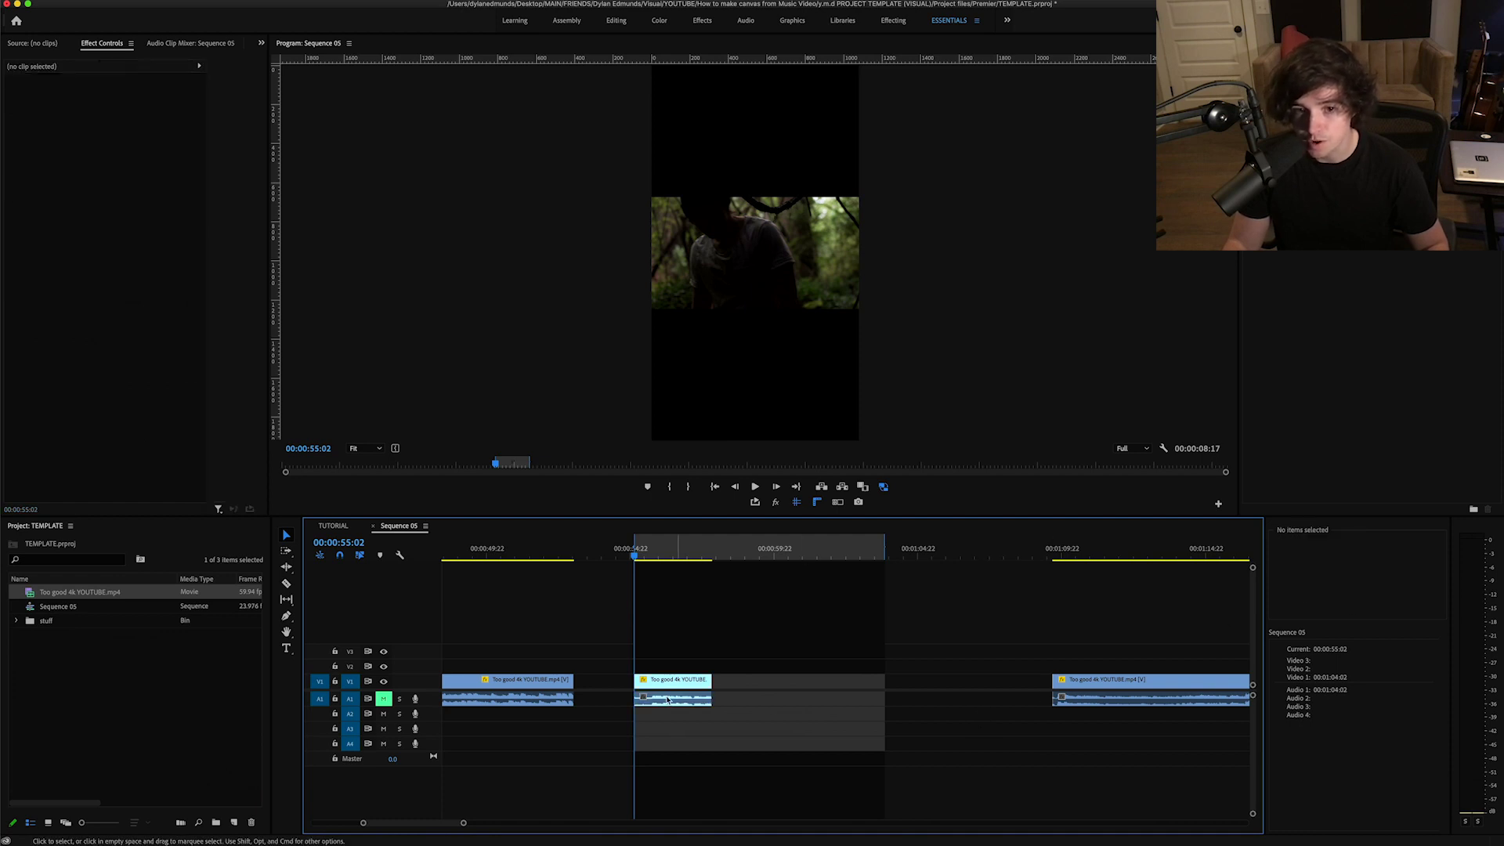
click(674, 682)
click(708, 685)
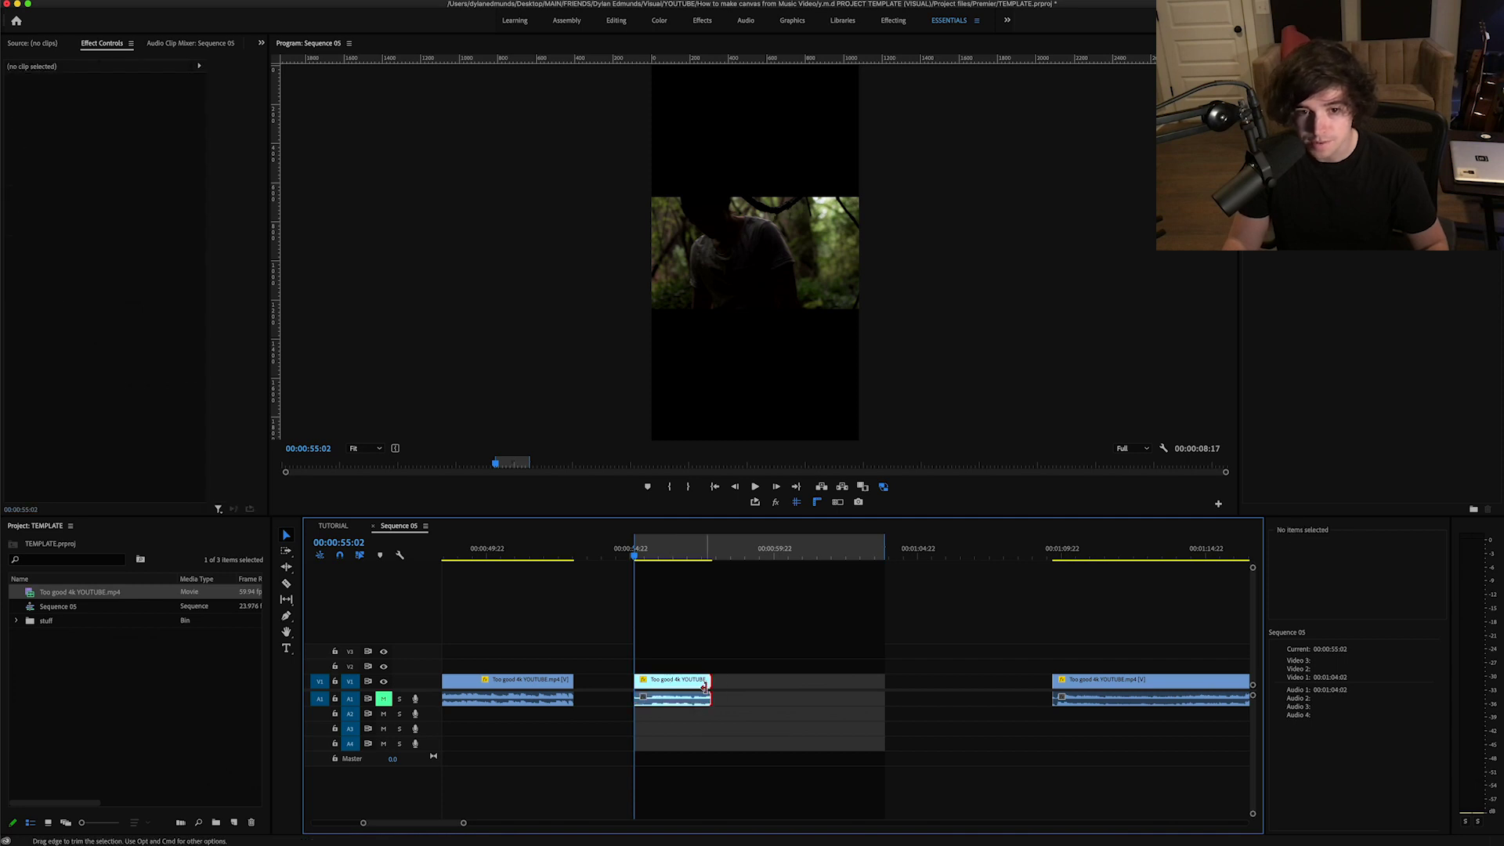
click(690, 684)
drag(669, 685, 757, 684)
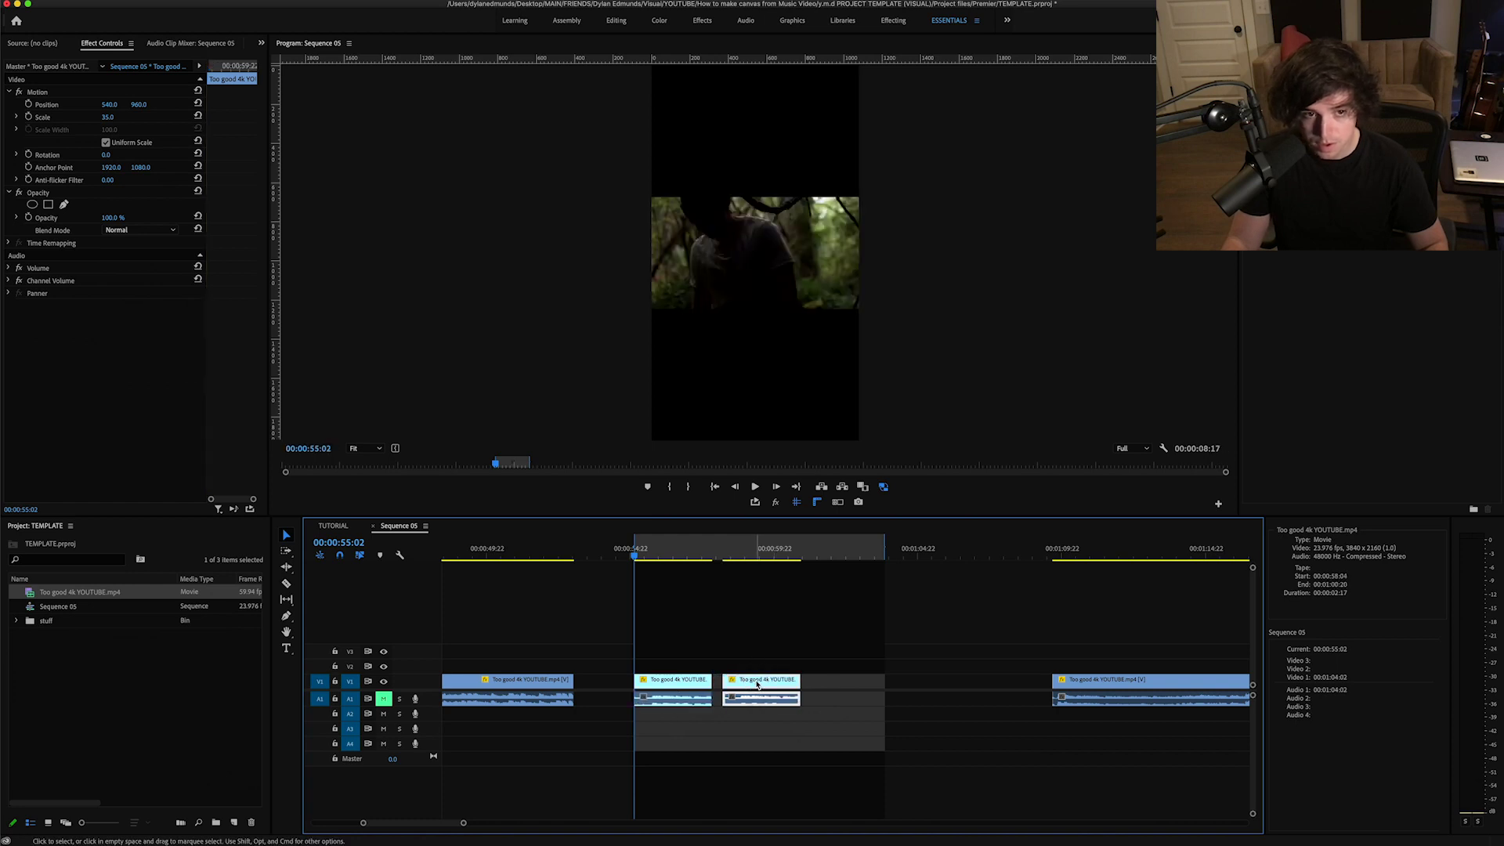
drag(755, 684, 740, 681)
Step: Mark the out point on the last frame of the duplicated shot, at 00:01:00:11
mouse_move(793, 548)
mouse_down()
mouse_move(617, 547)
mouse_move(789, 562)
mouse_up()
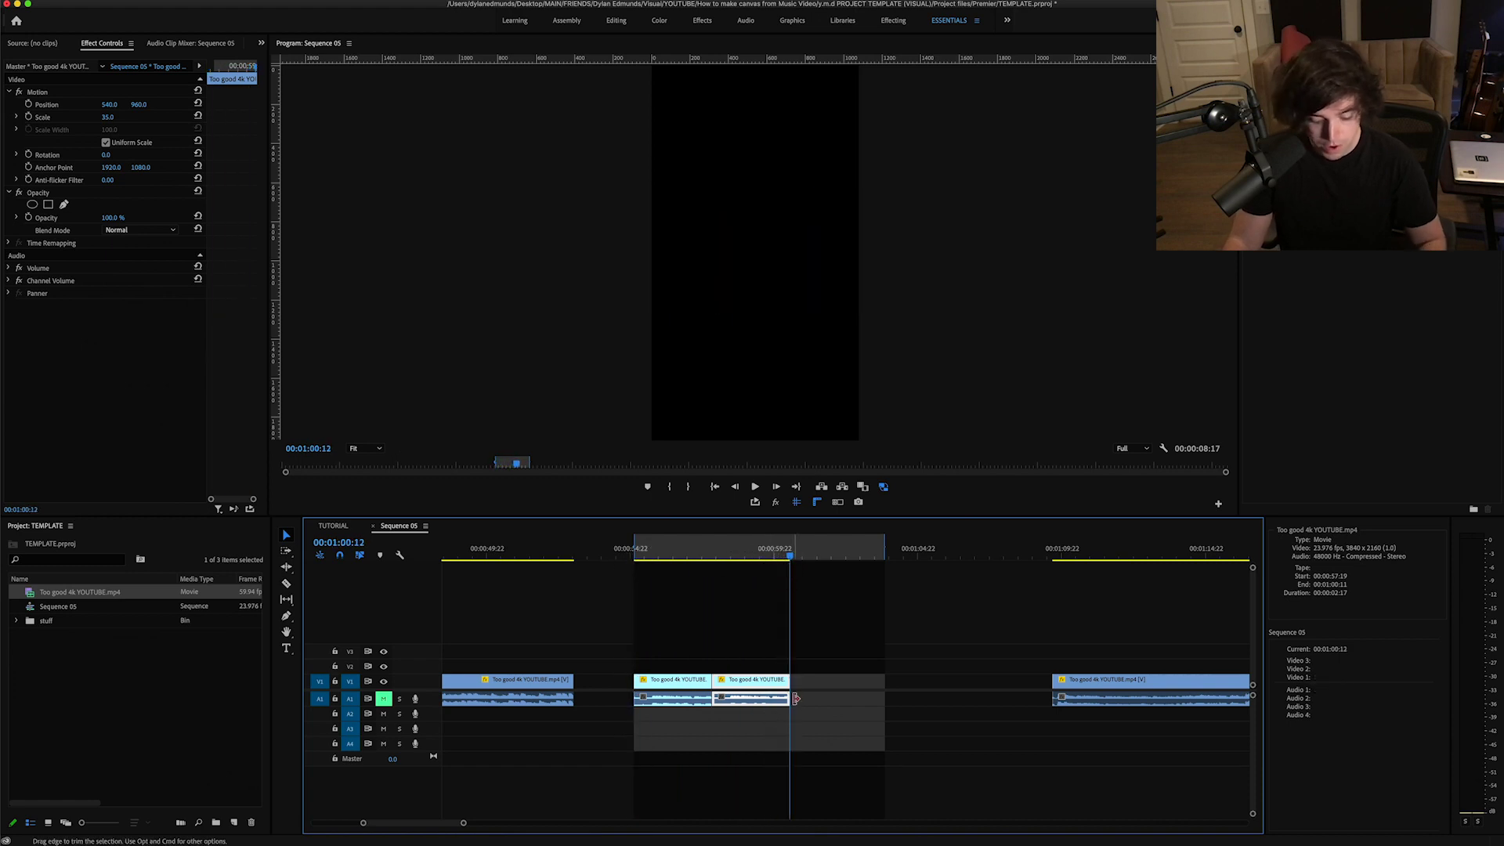
key(Left)
key(o)
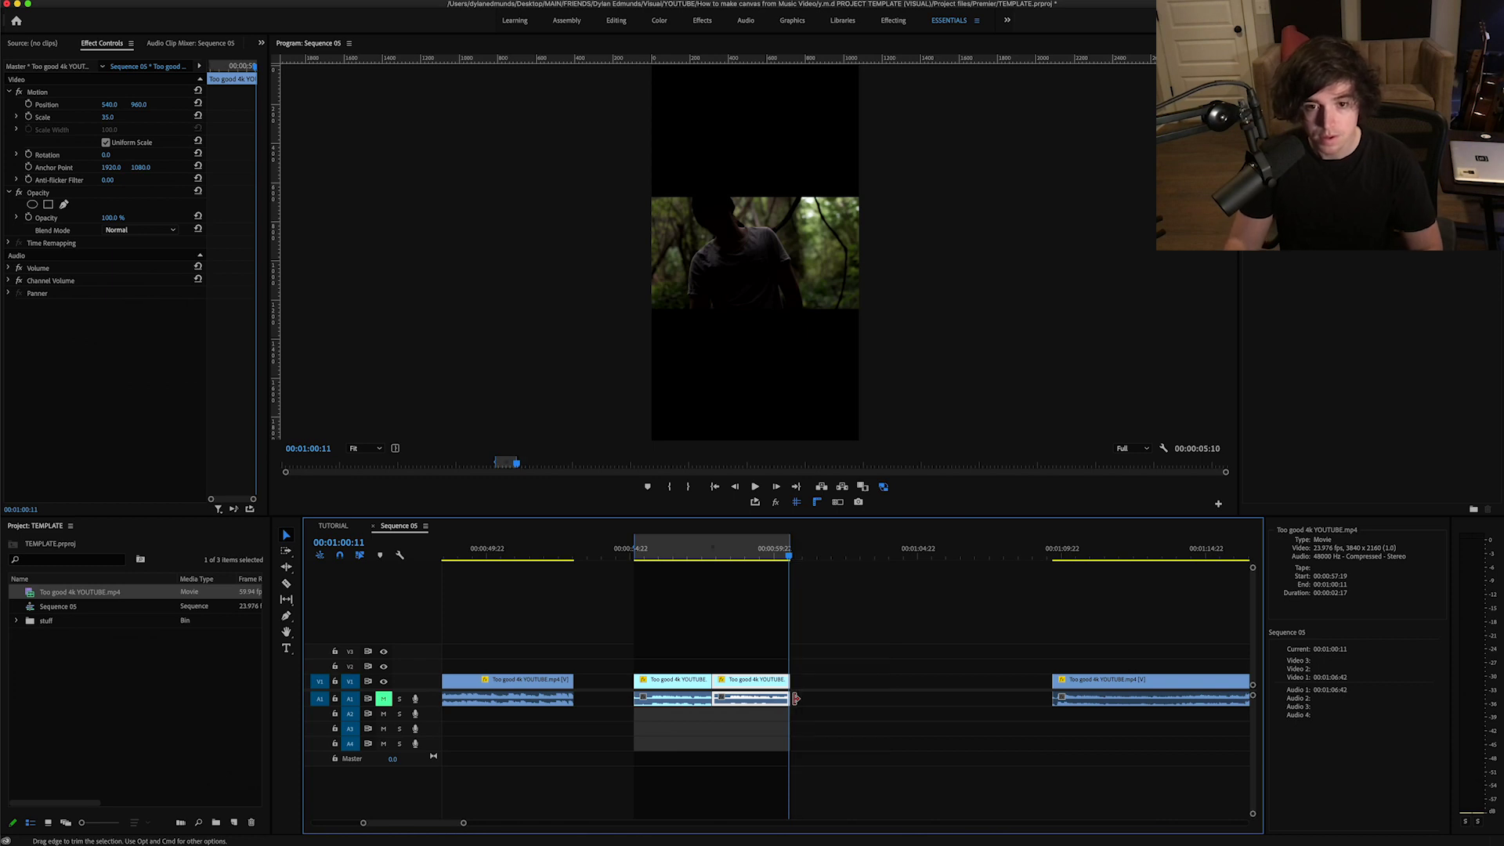
Step: Reverse the speed of the duplicated forest shot and set its time interpolation to Optical Flow
drag(735, 553, 729, 551)
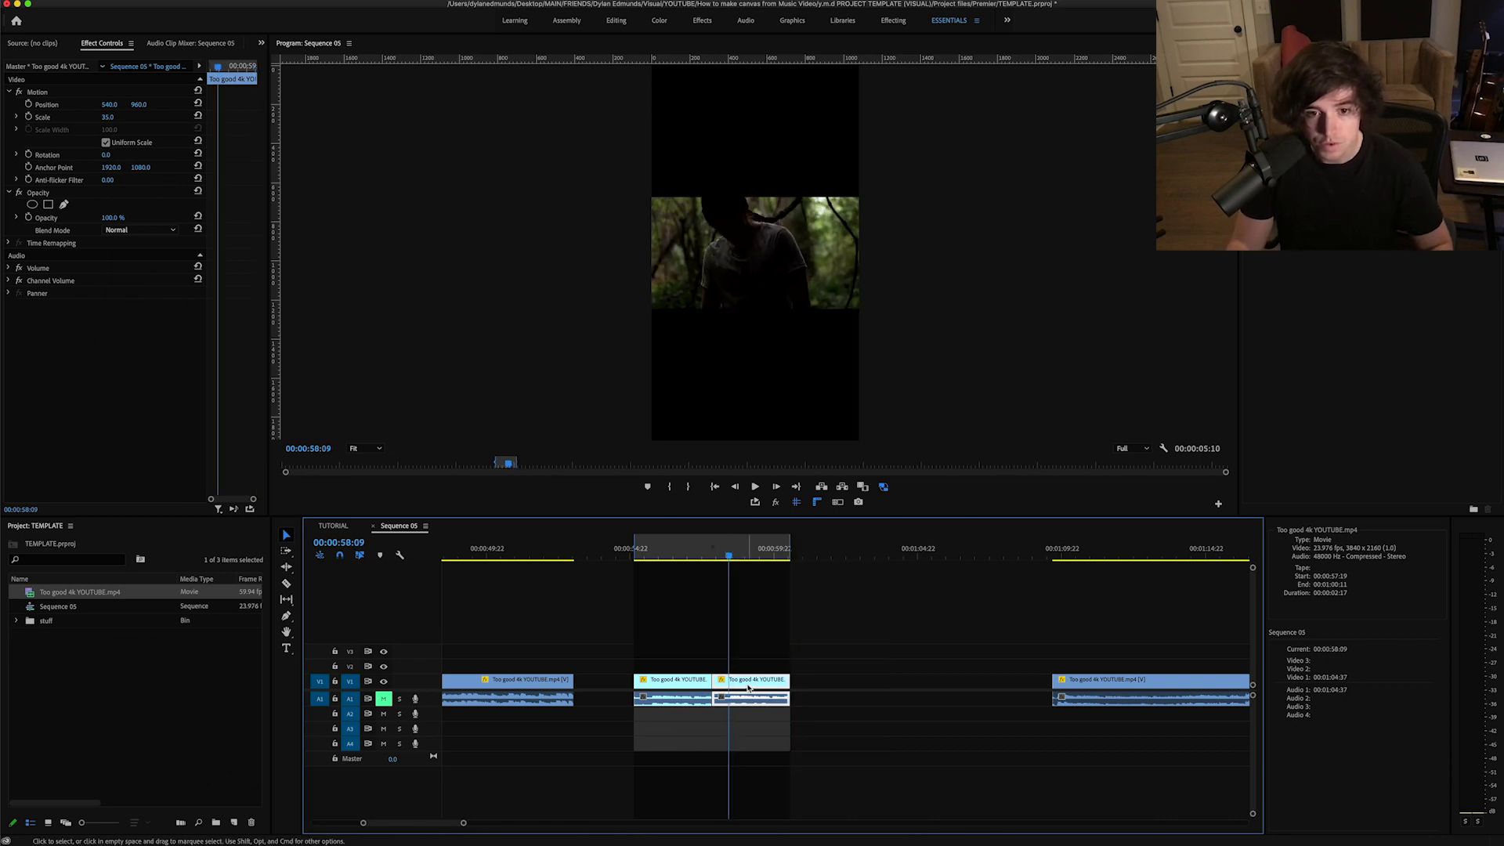
right_click(749, 688)
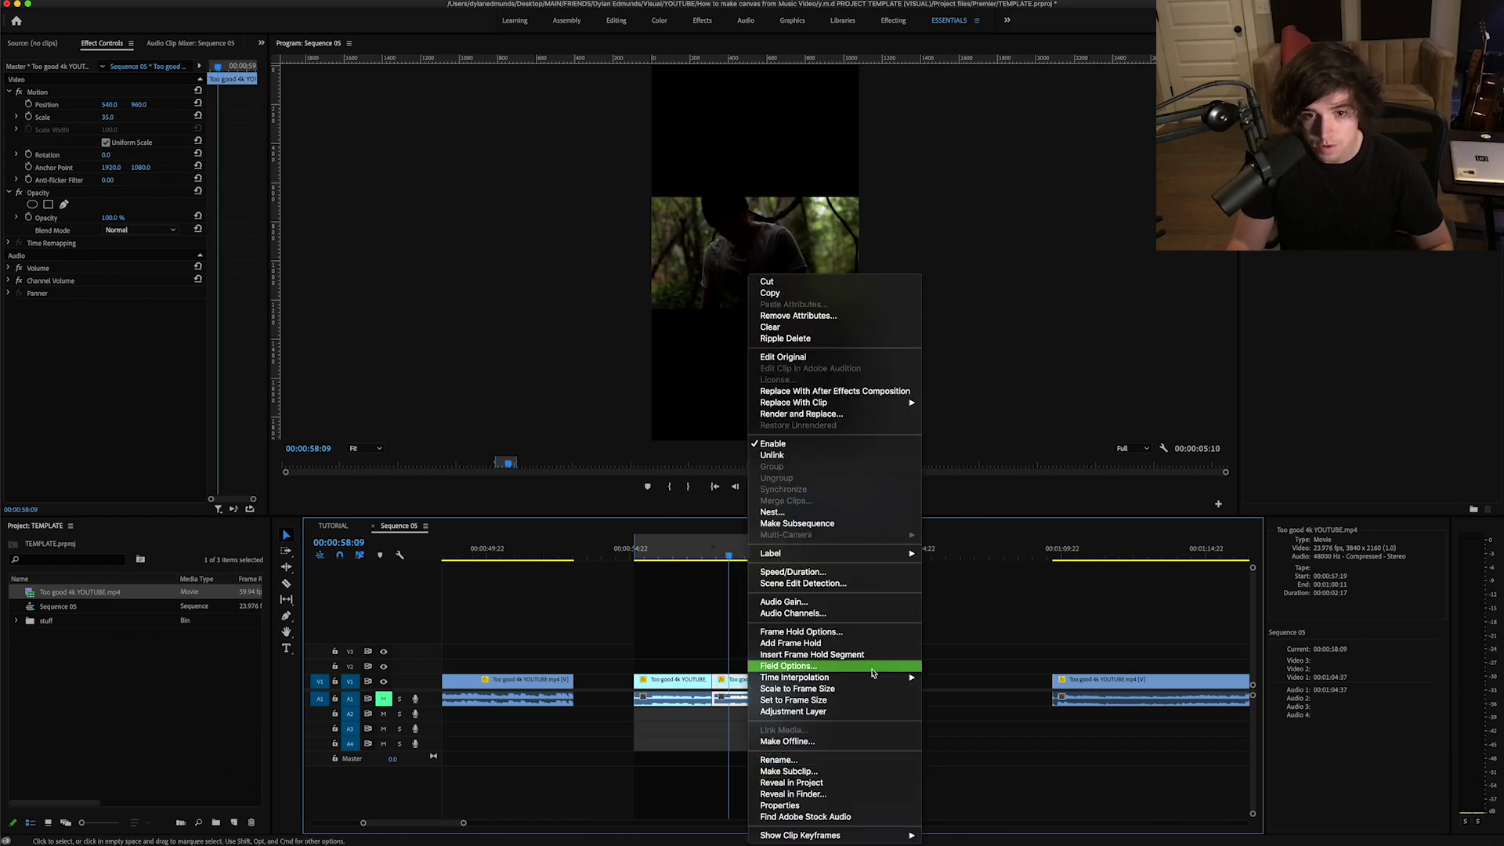
click(852, 573)
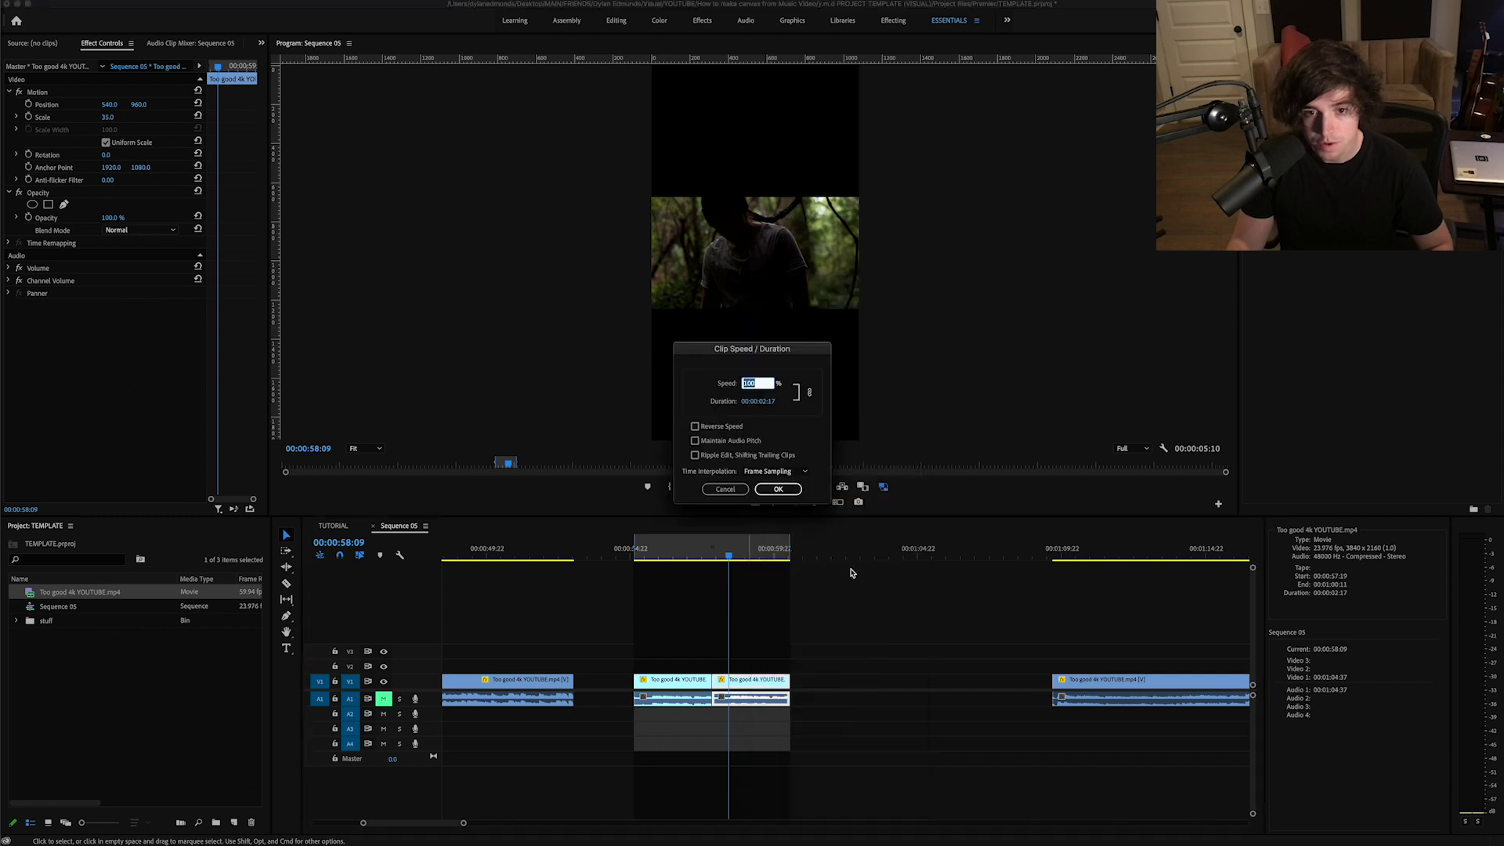
click(706, 428)
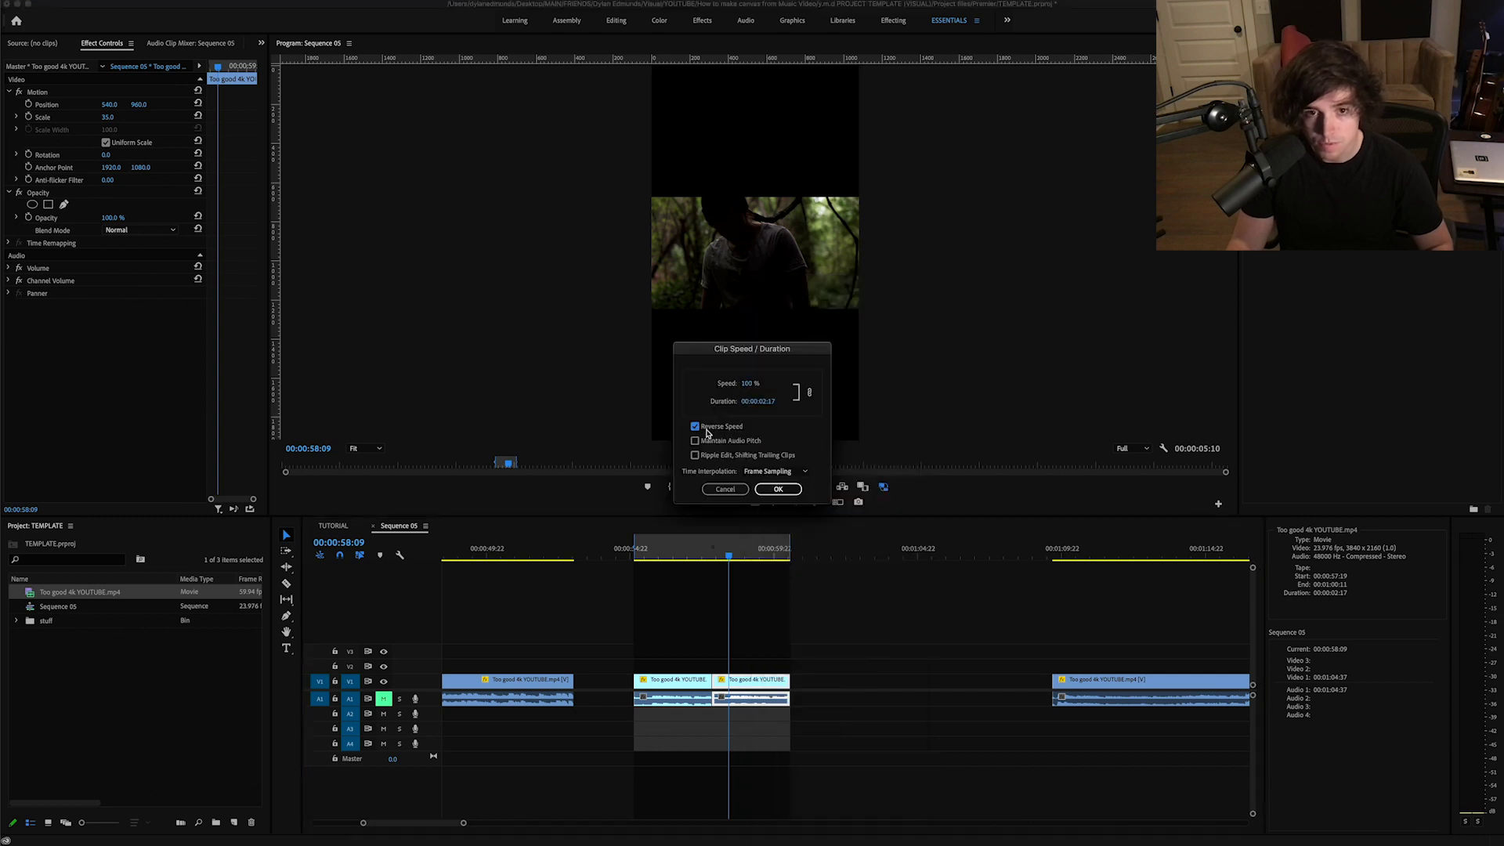
click(776, 473)
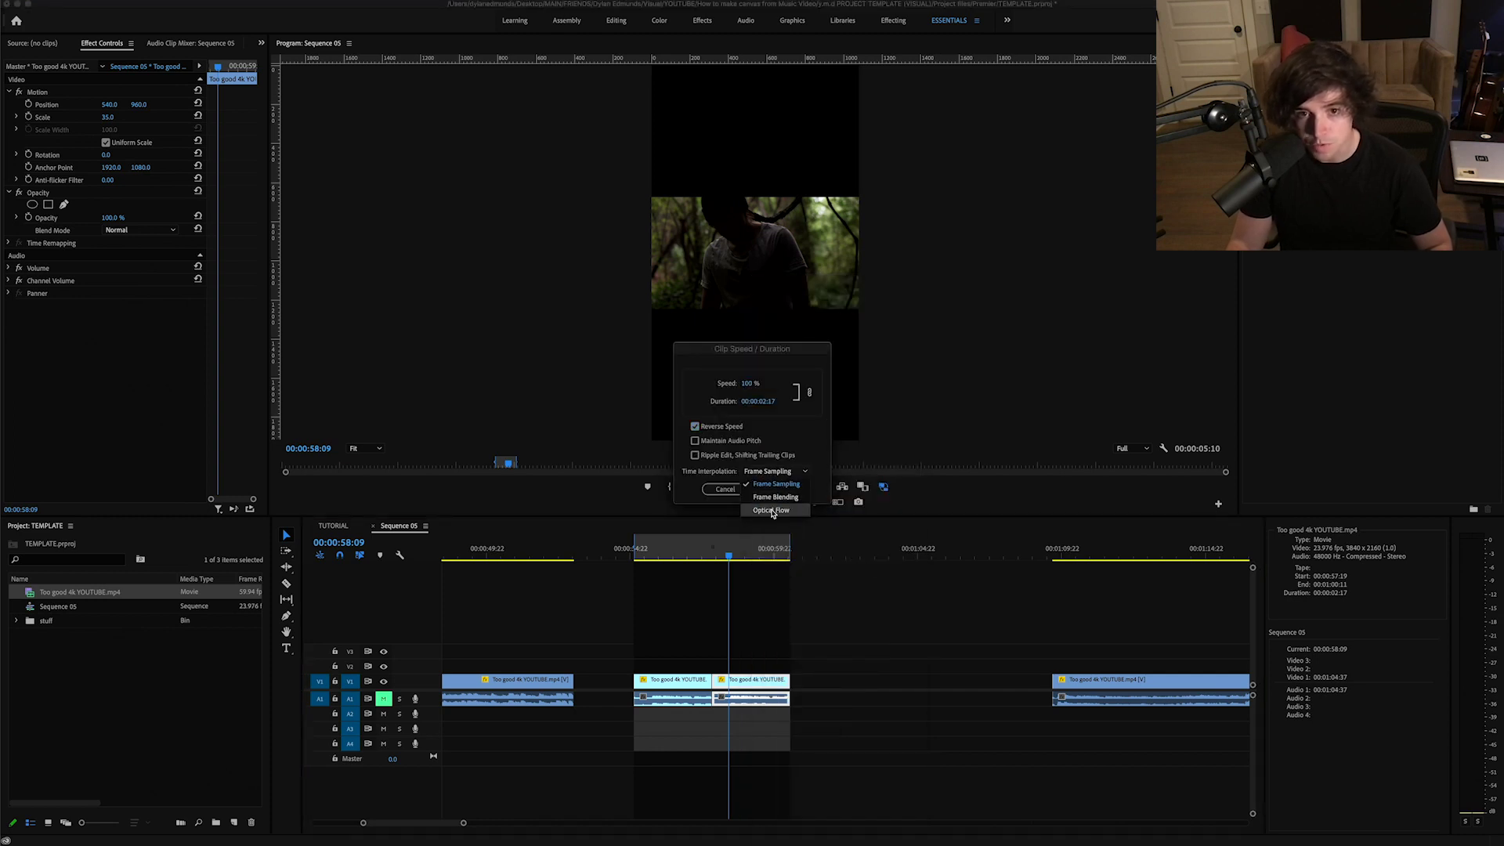
click(771, 511)
click(778, 489)
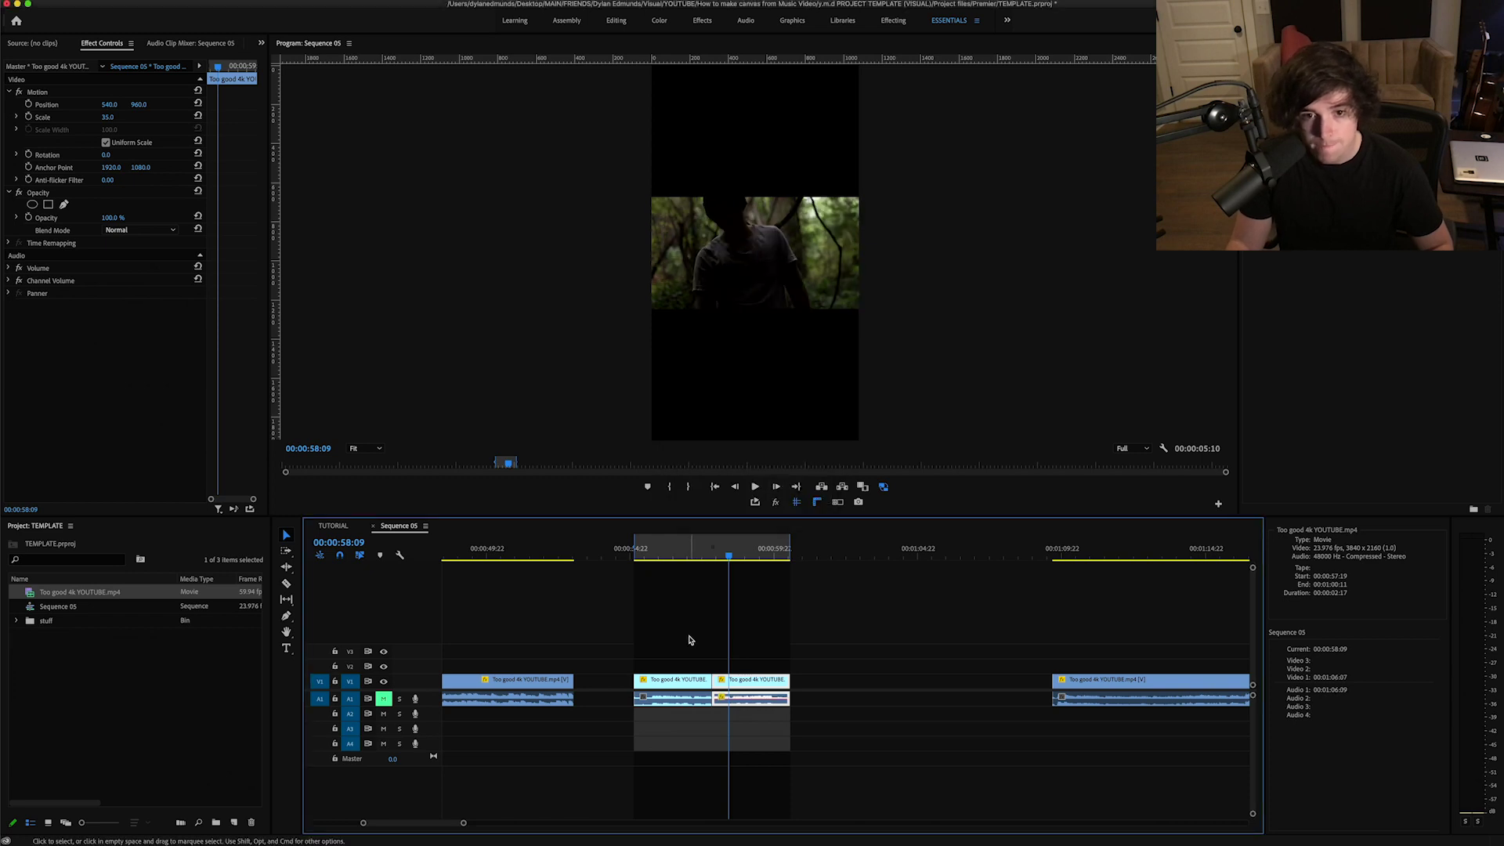
Step: Preview the forward and reversed shots with loop playback on, and return the playhead to the in point at 00:00:55:02
drag(705, 559, 682, 557)
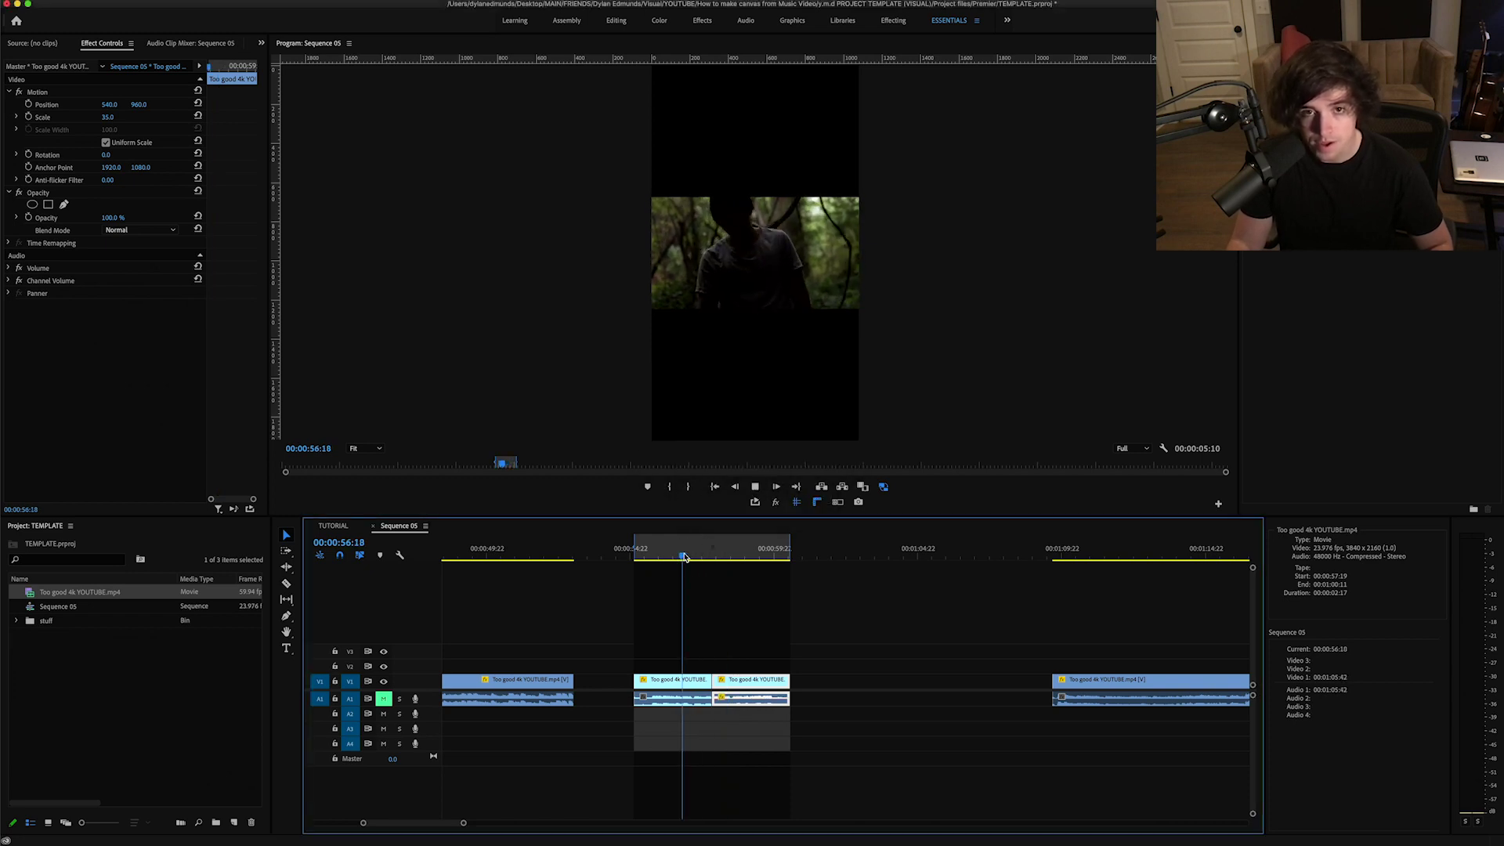
key(space)
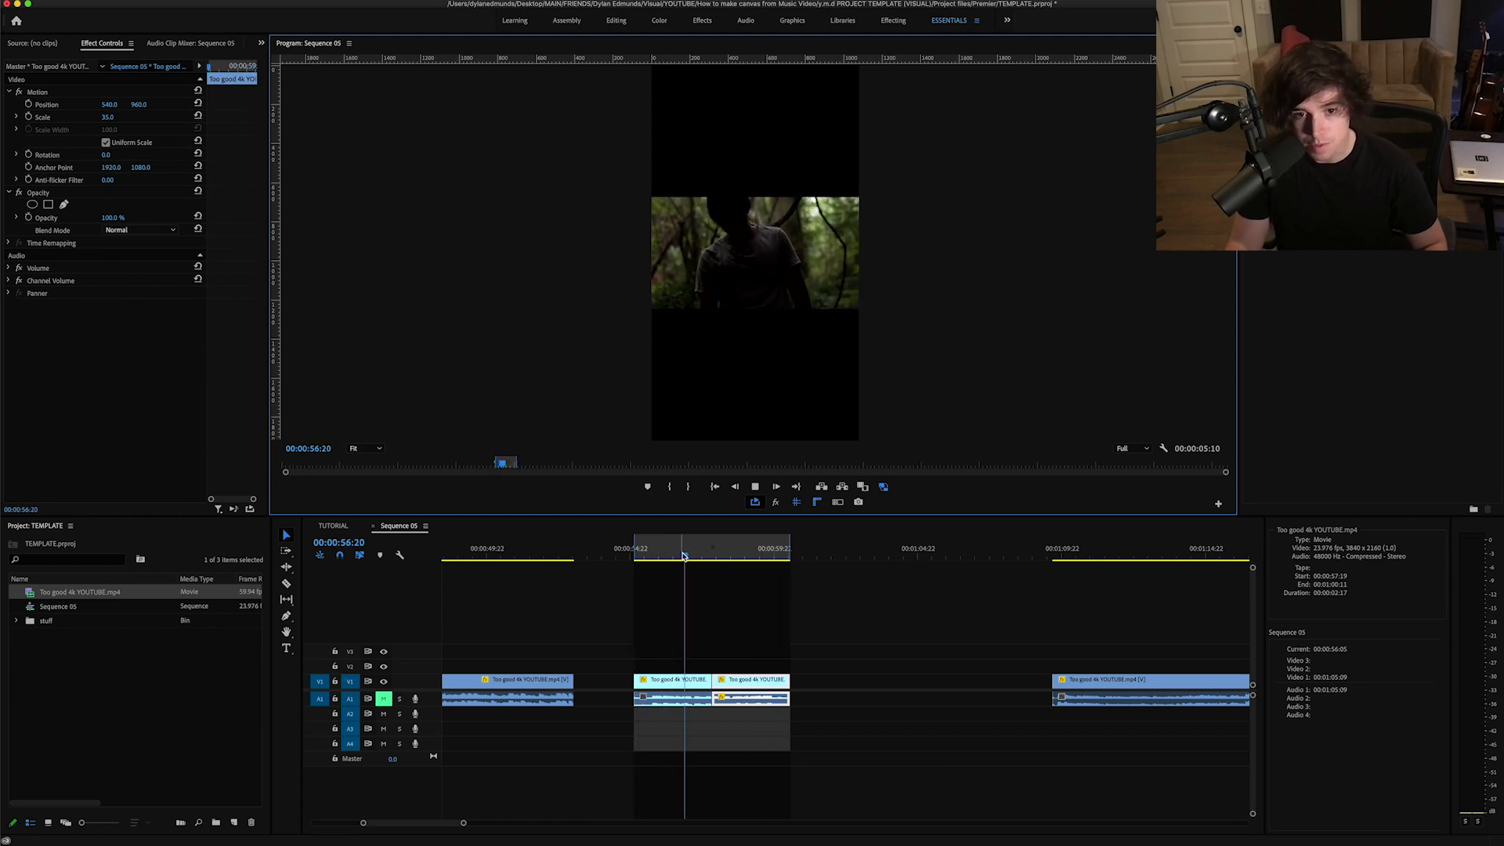
key(space)
drag(690, 559, 626, 555)
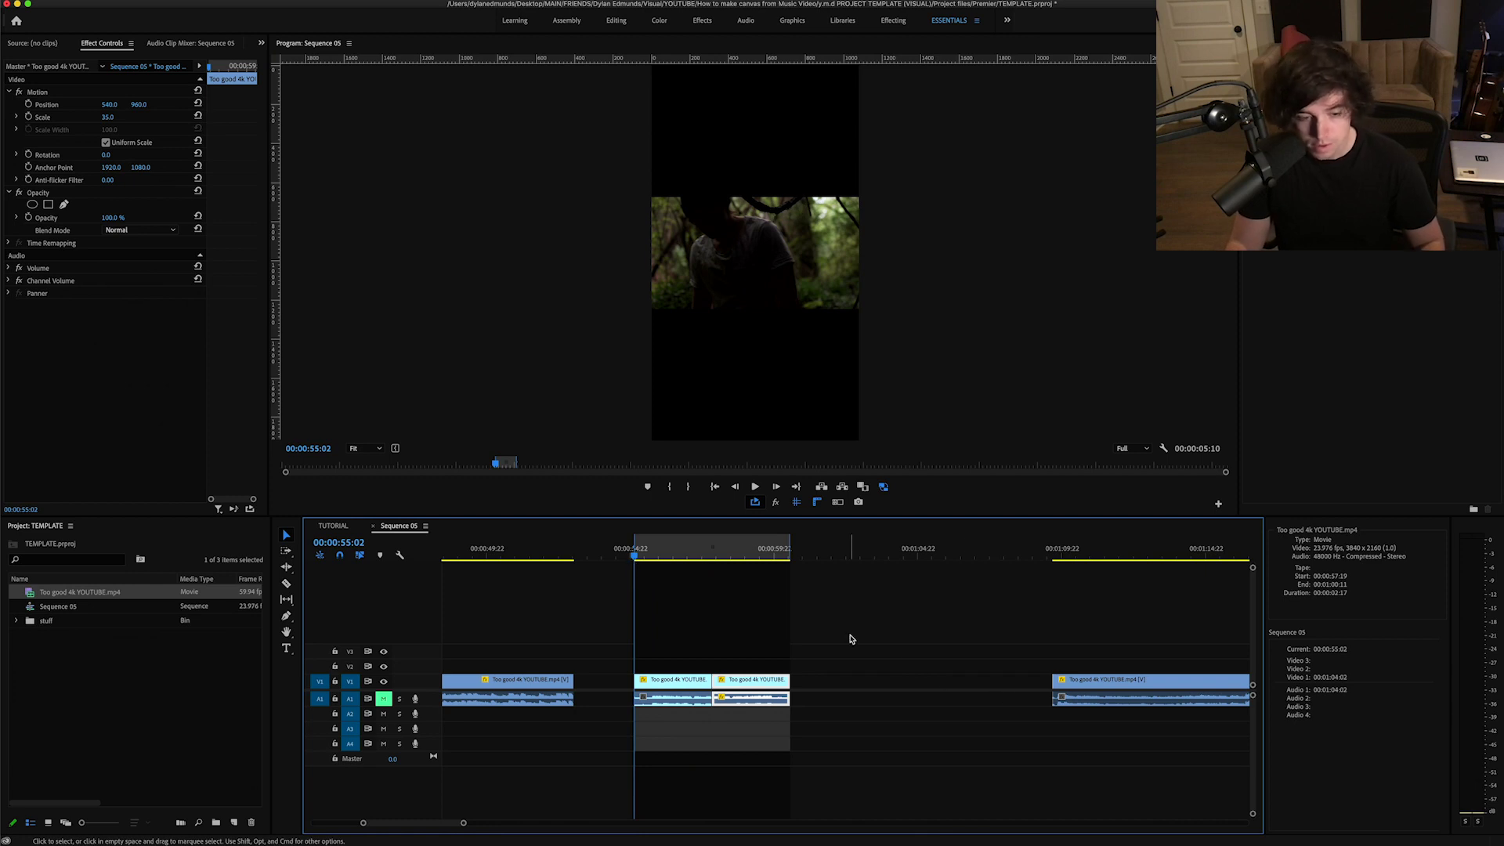
Step: Scale the first forest shot to 112 and set its horizontal position to 1339 so it fills the vertical frame
shift+click(670, 681)
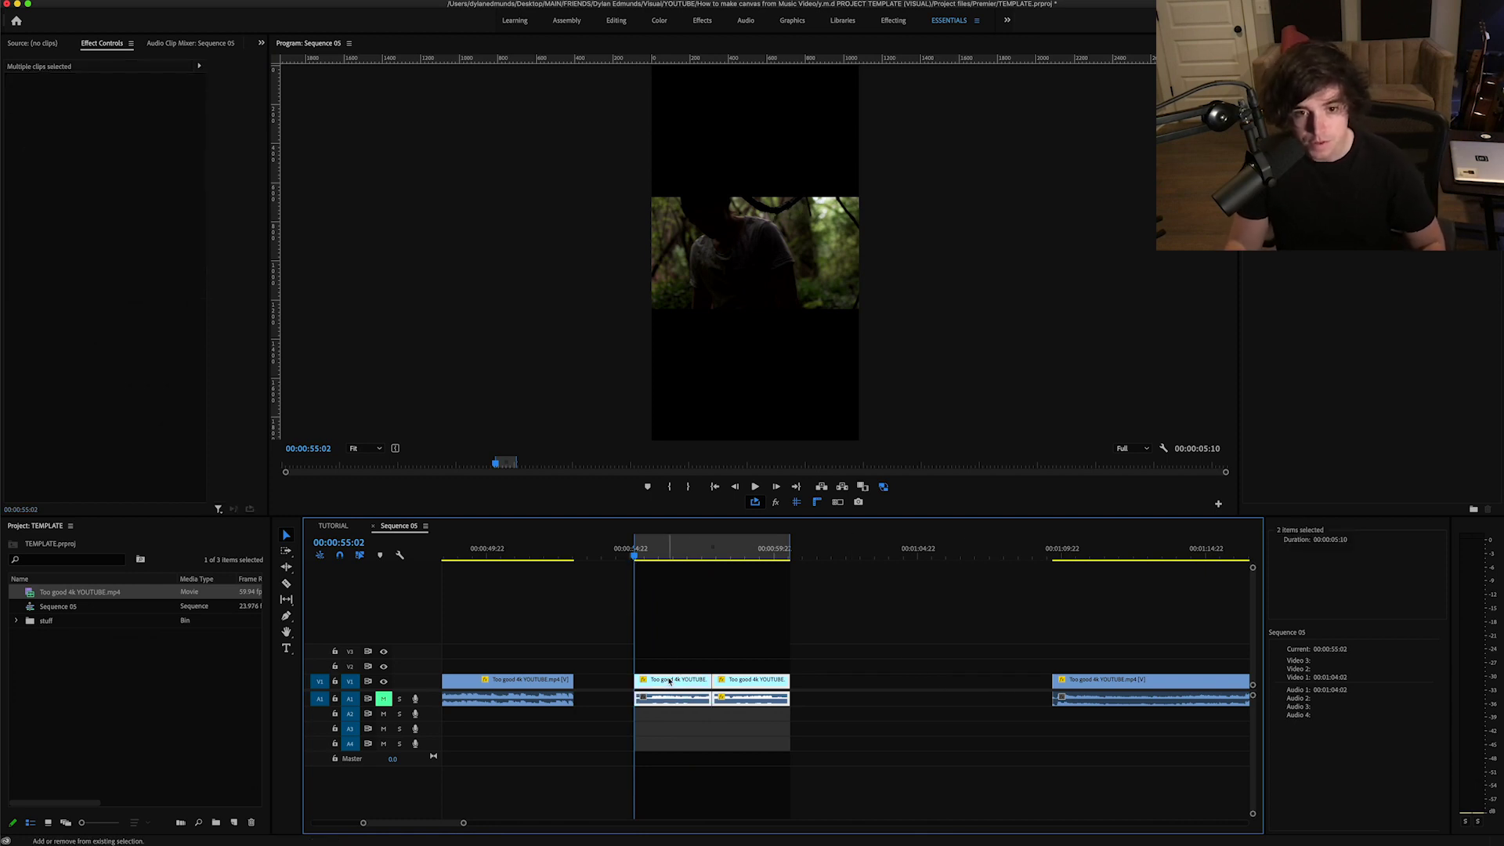
click(689, 662)
click(681, 680)
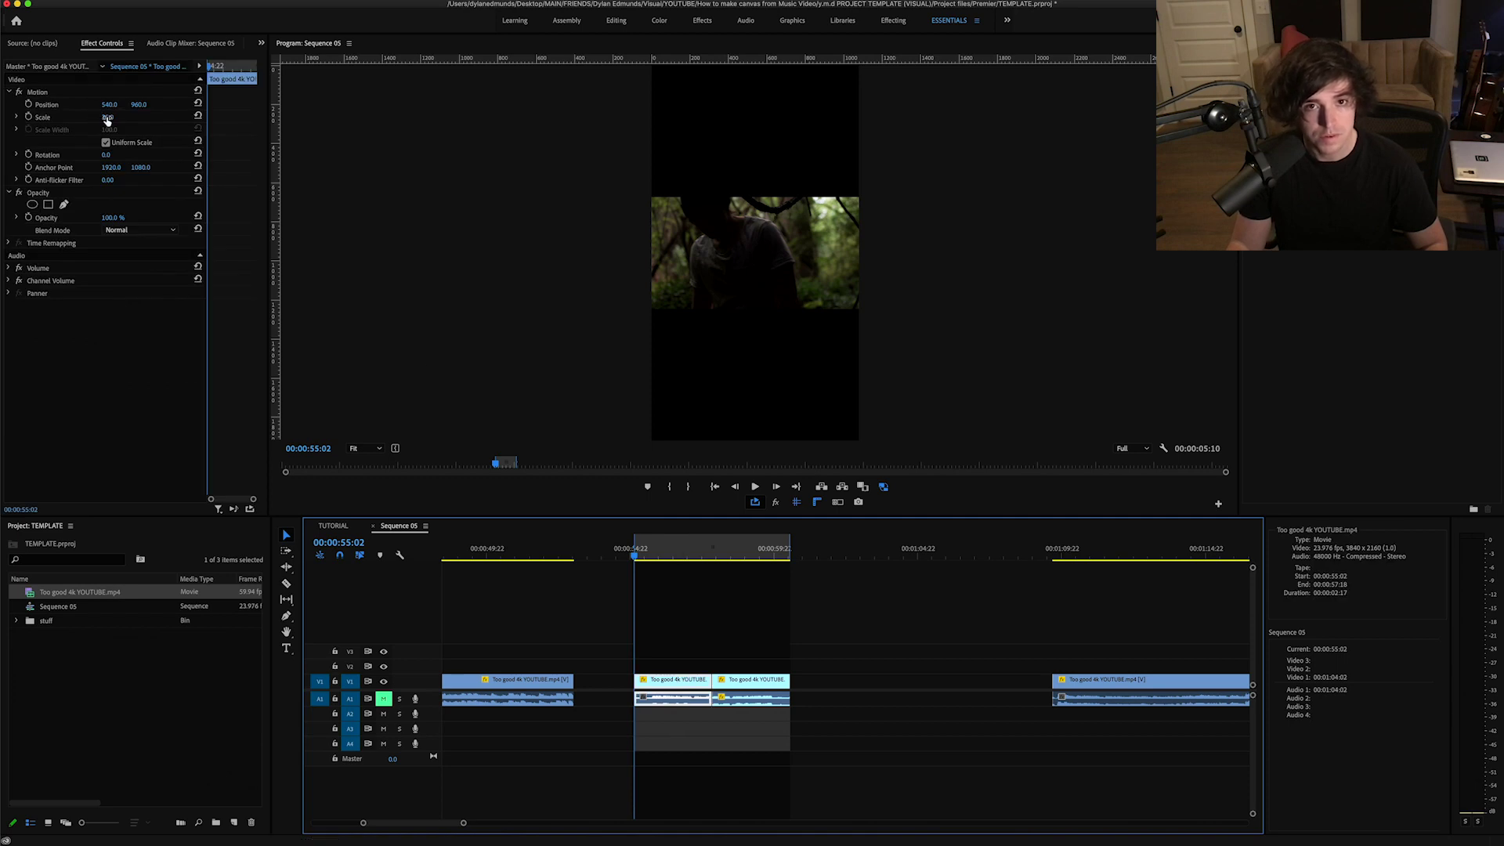
drag(107, 120, 199, 104)
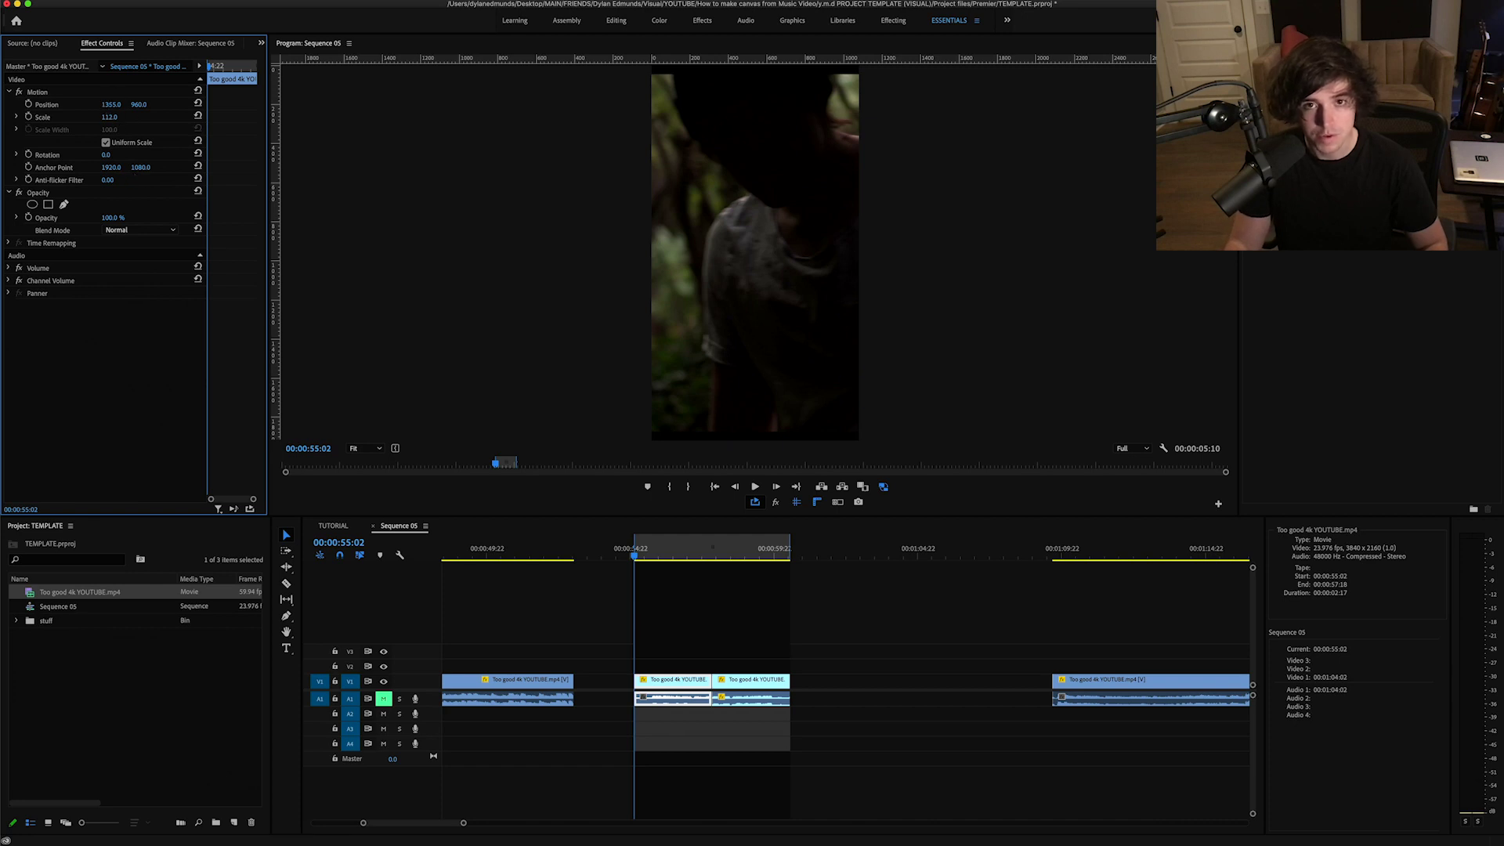
drag(111, 104, 102, 104)
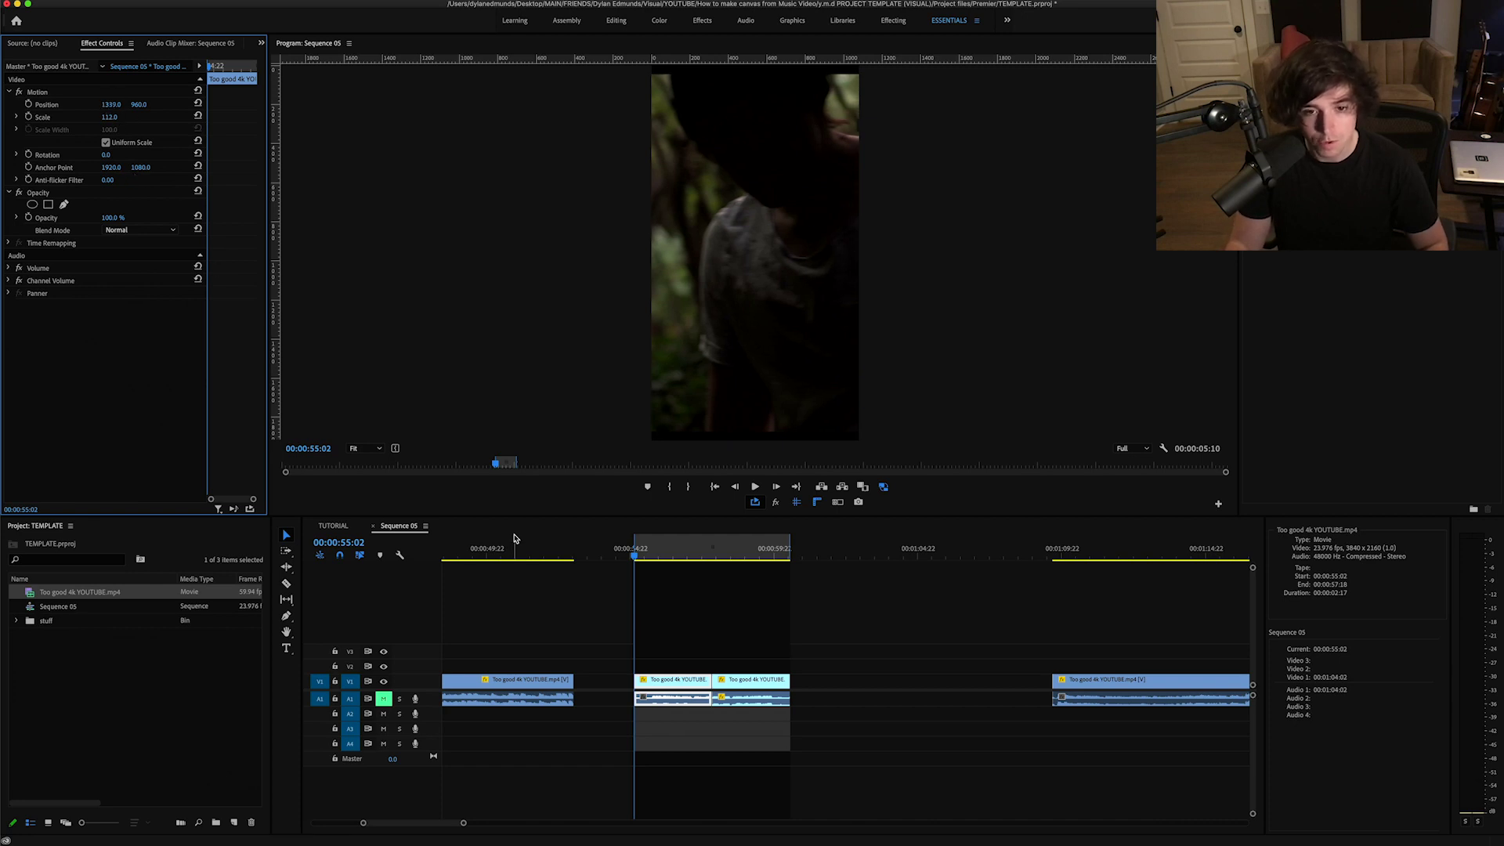
drag(656, 555, 669, 550)
Step: Copy the Motion settings of the first forest shot onto the reversed copy
click(45, 105)
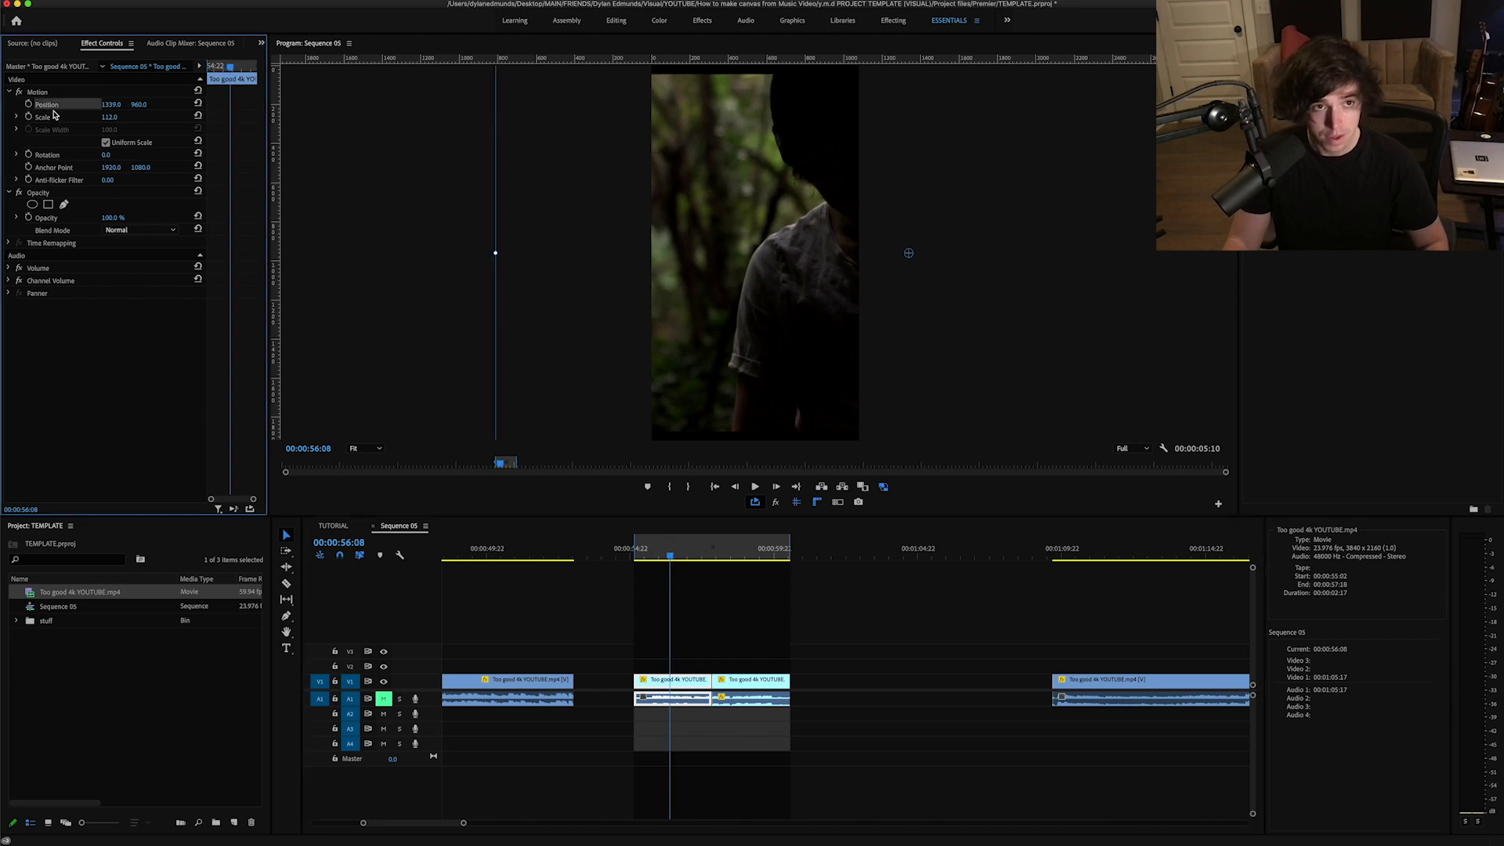
click(45, 95)
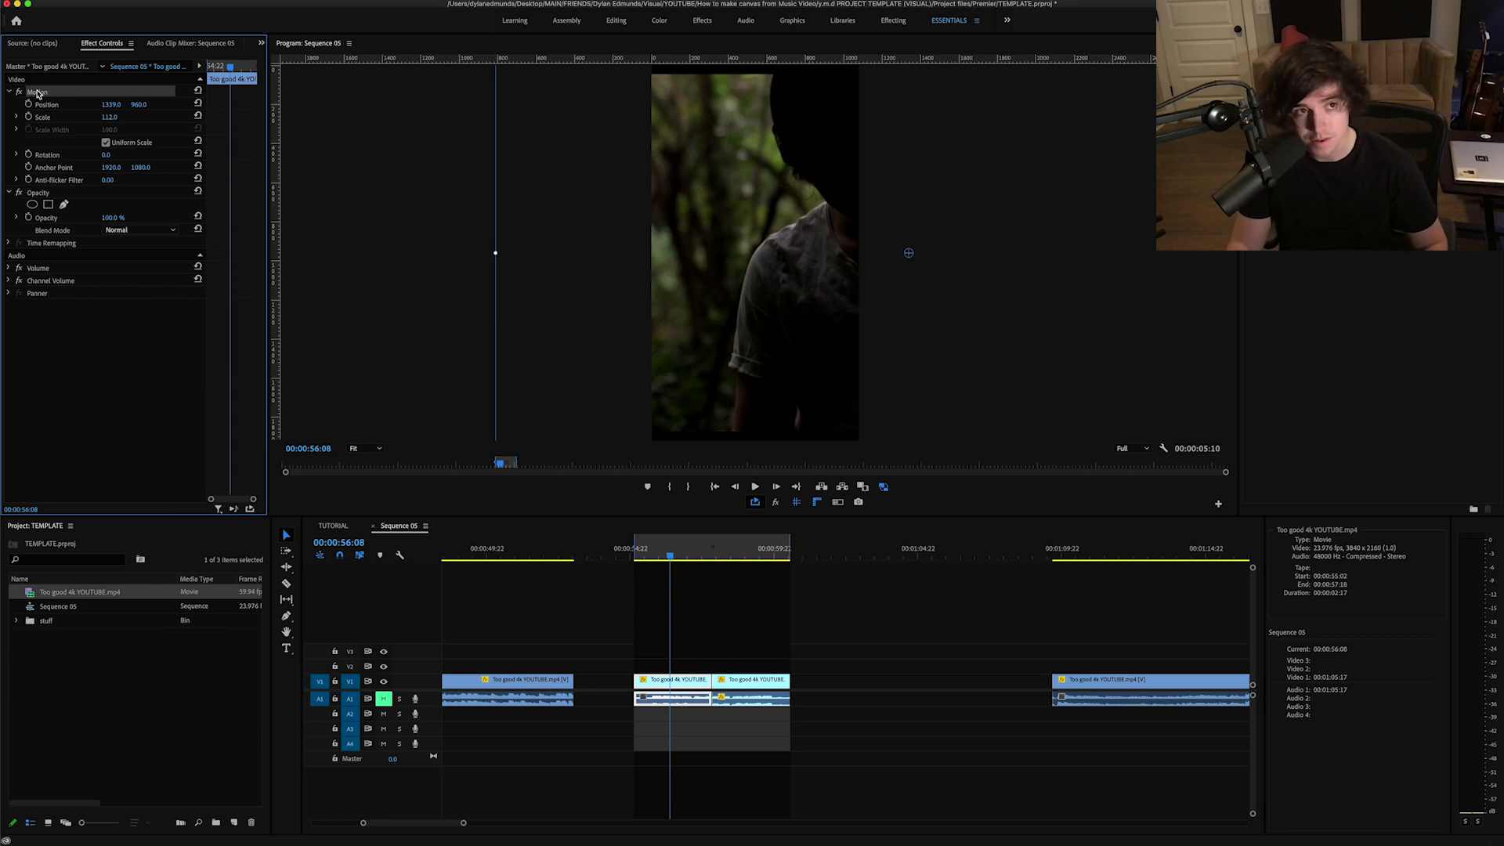
click(745, 684)
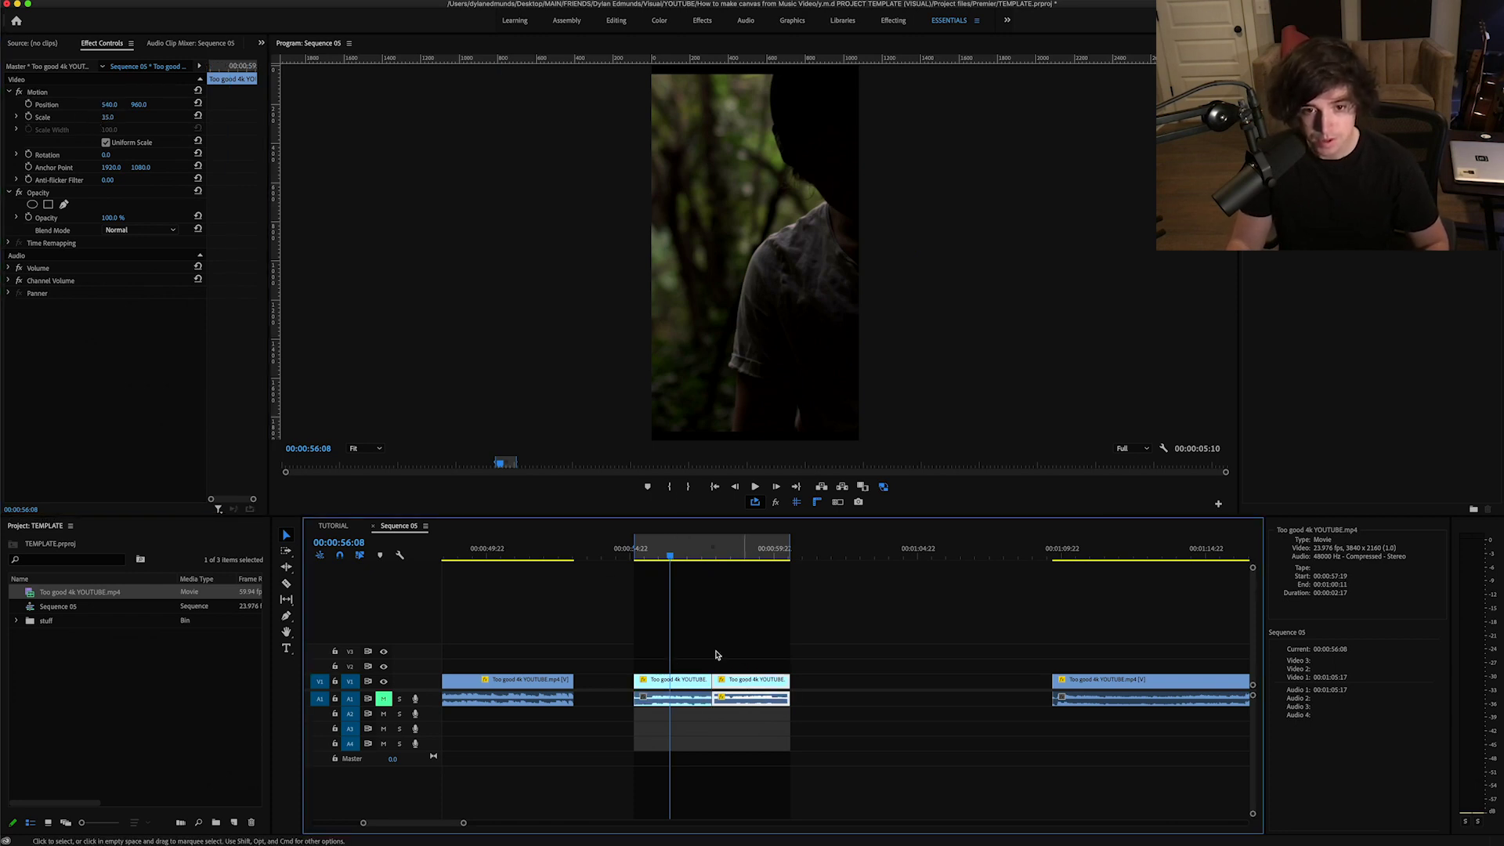
click(729, 551)
mouse_move(4, 129)
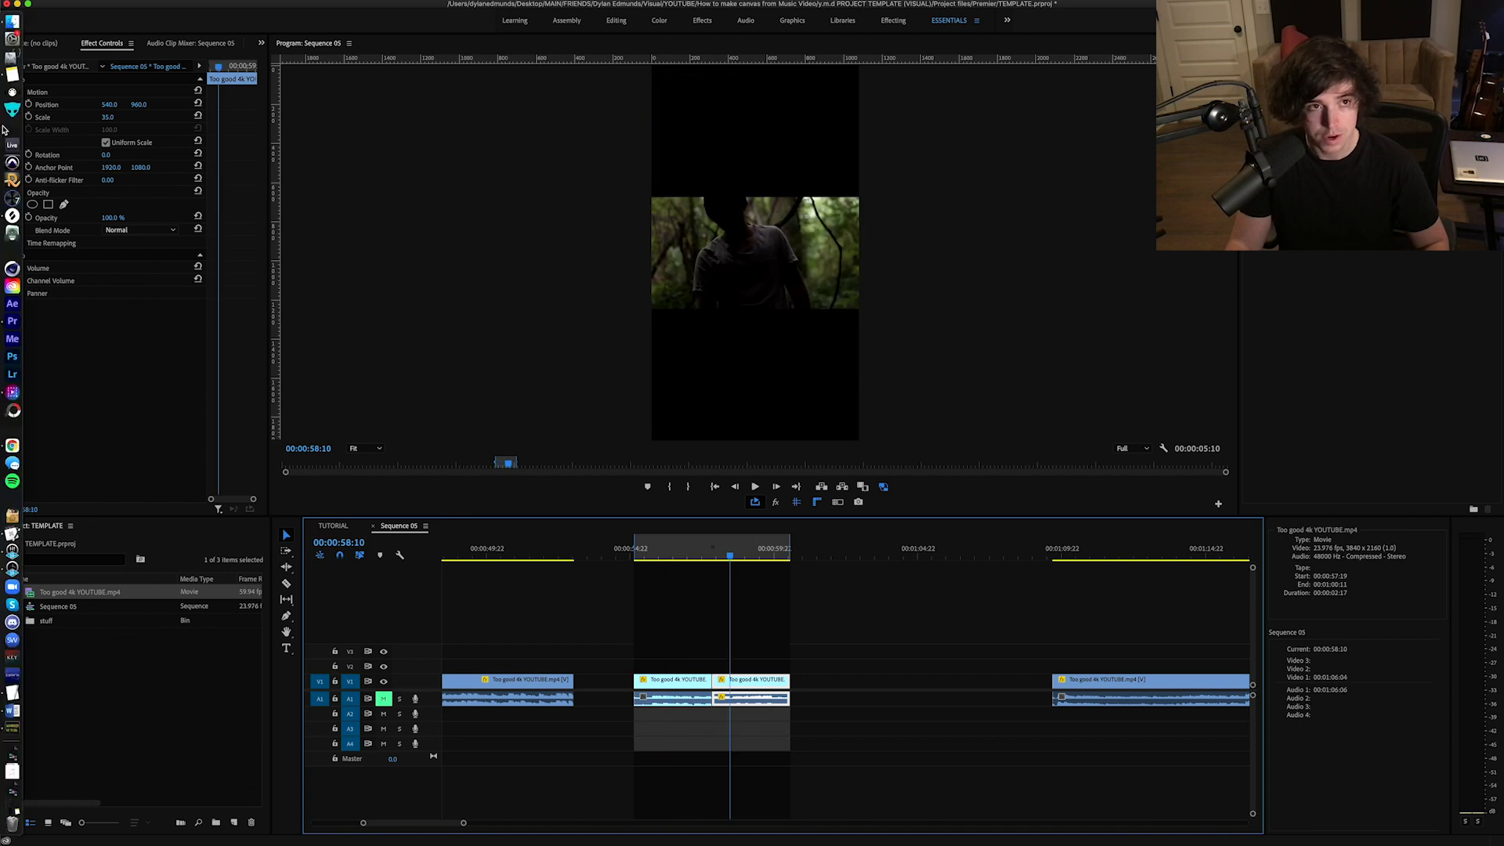
click(37, 93)
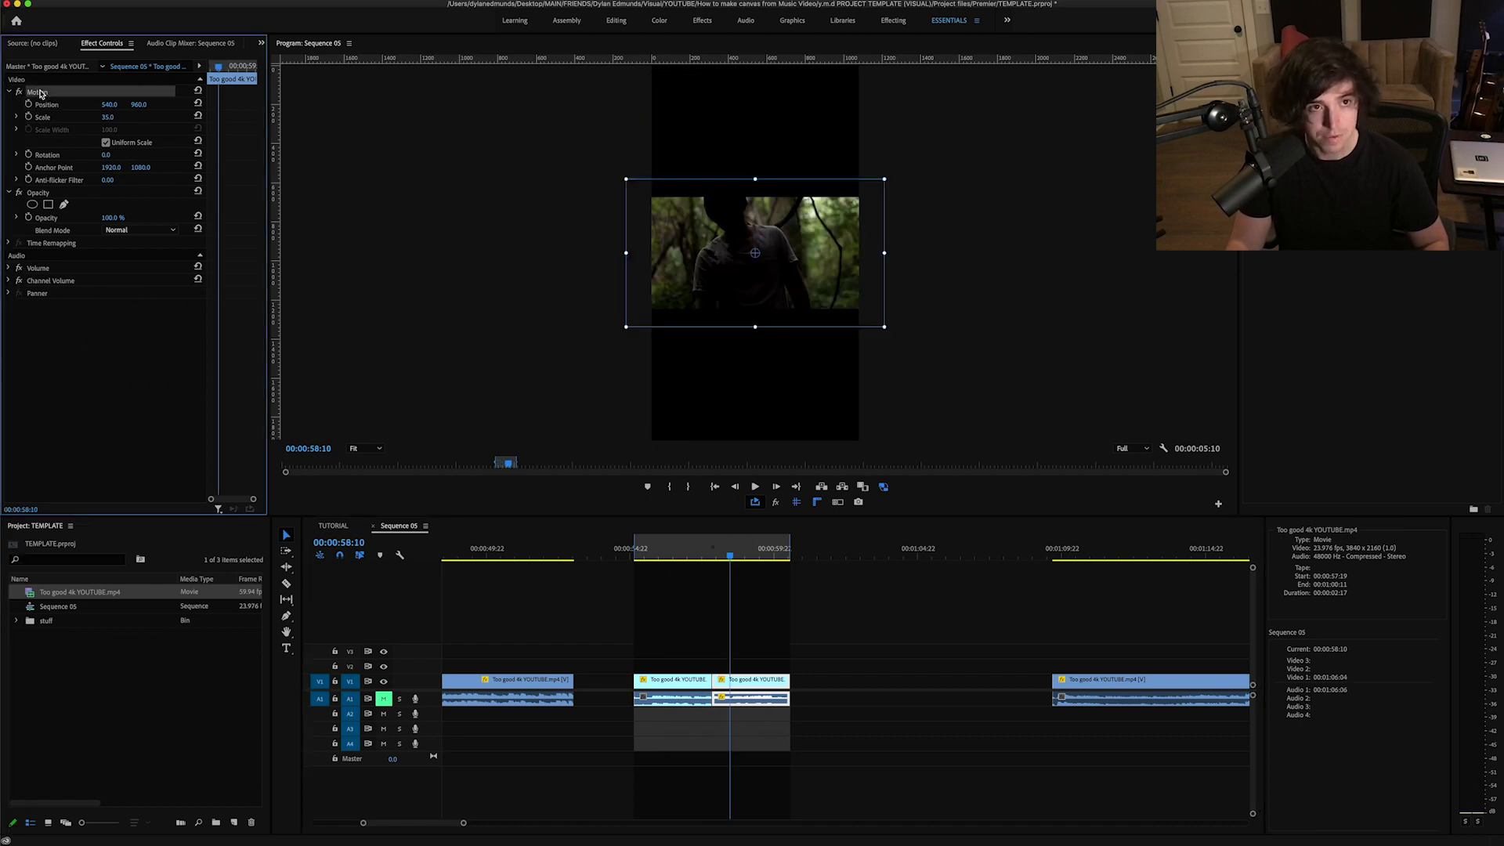
key(super+v)
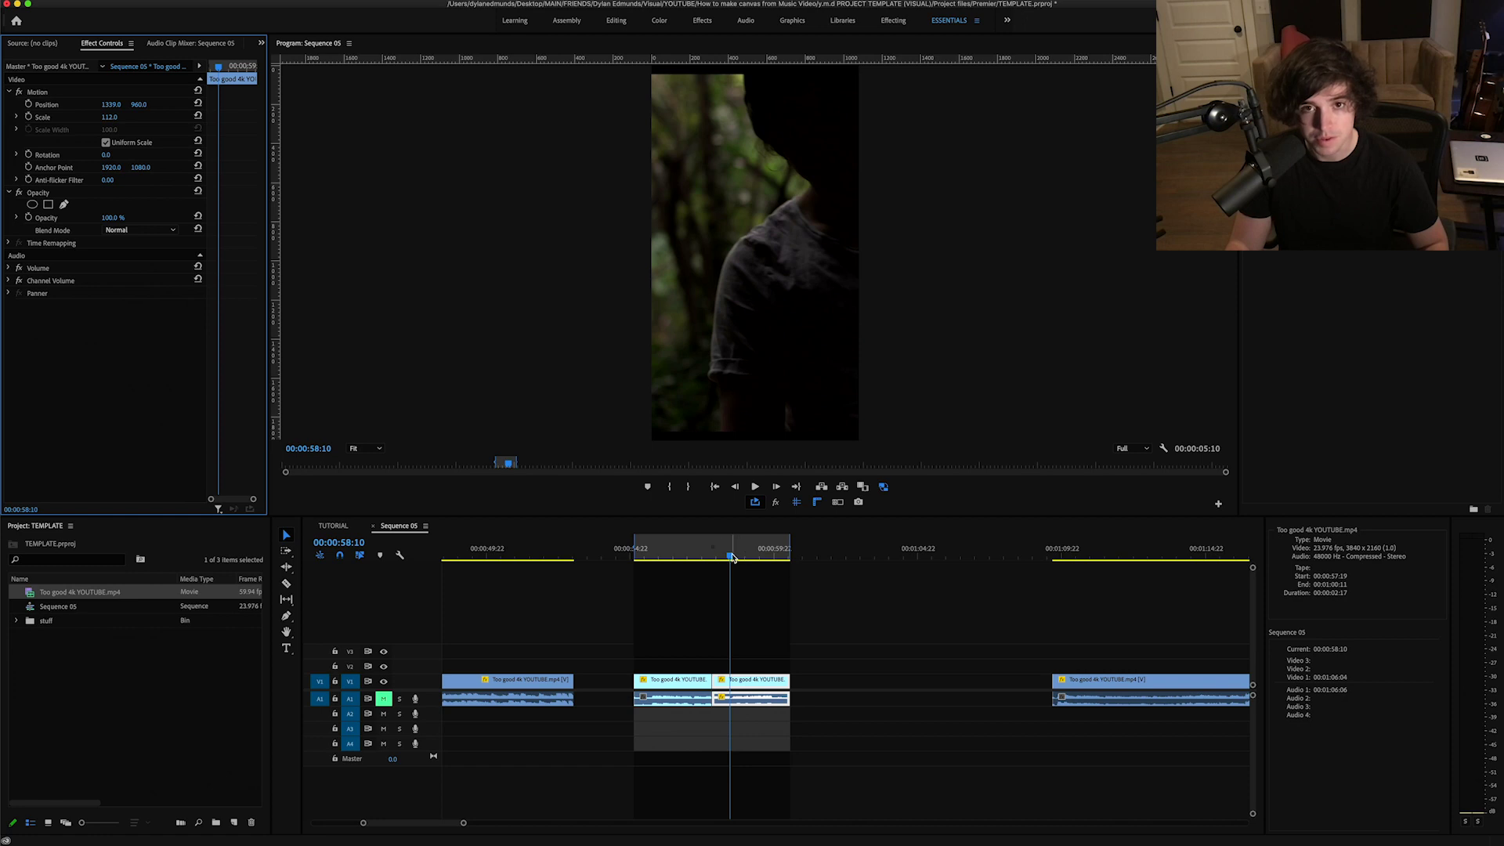
Step: Export the two forest shots between the in and out points as the H.264 file Canvas.mp4 without audio
drag(732, 557, 634, 554)
shift+click(677, 684)
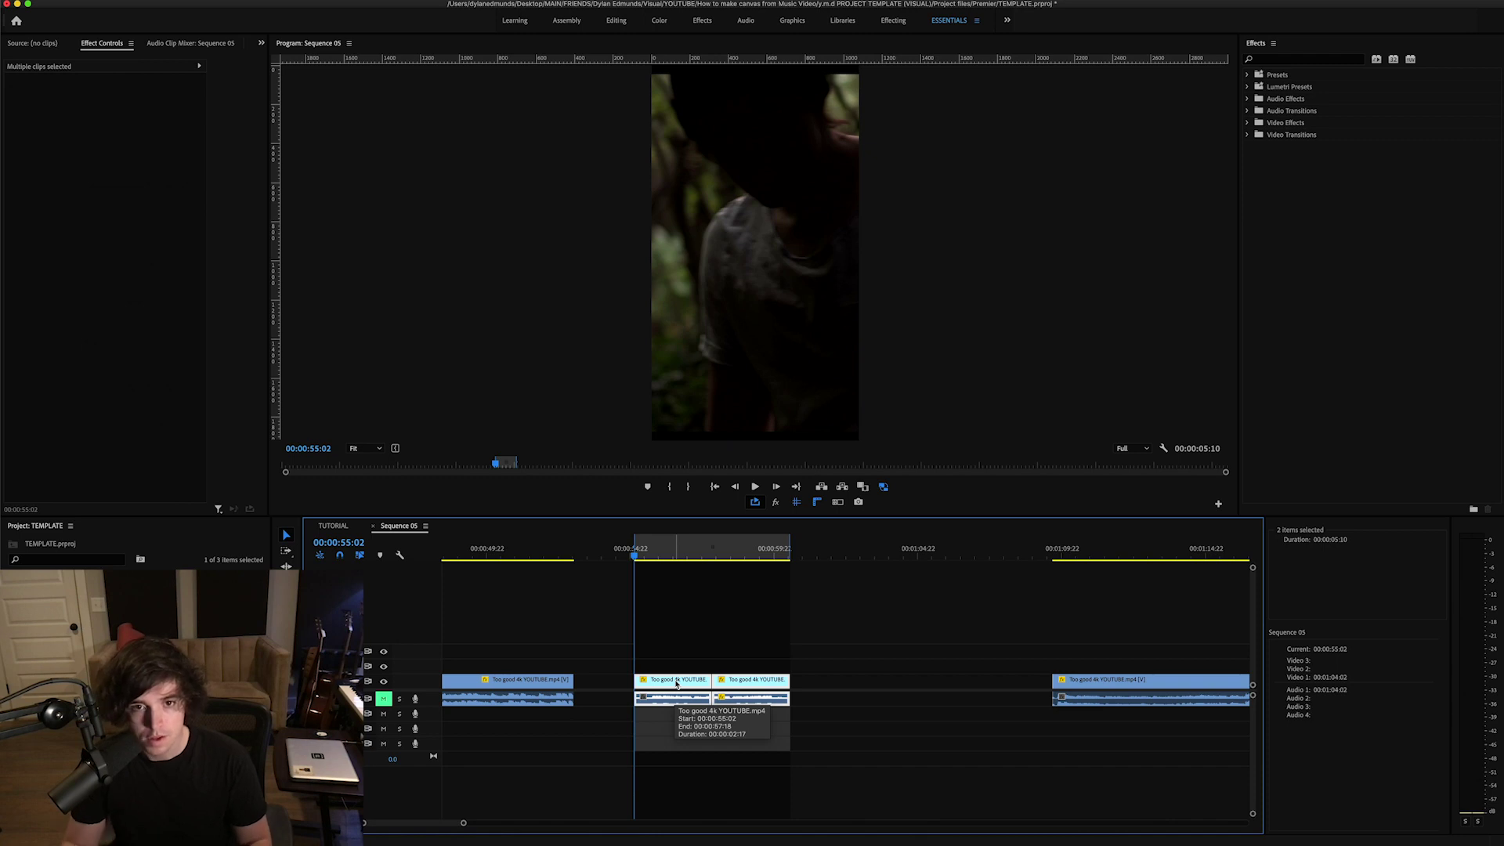
key(ctrl+m)
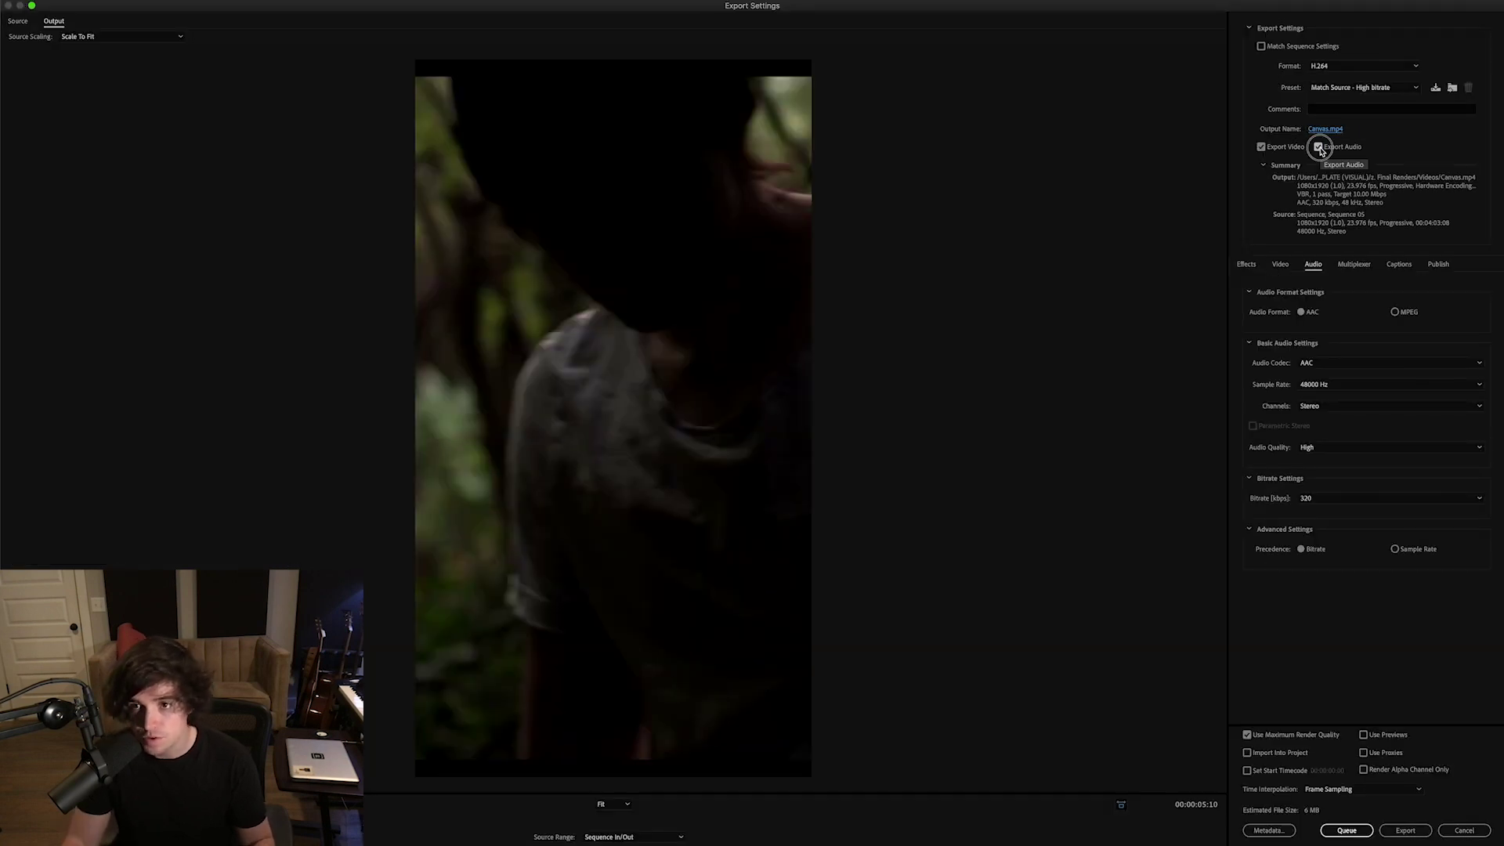
click(1319, 147)
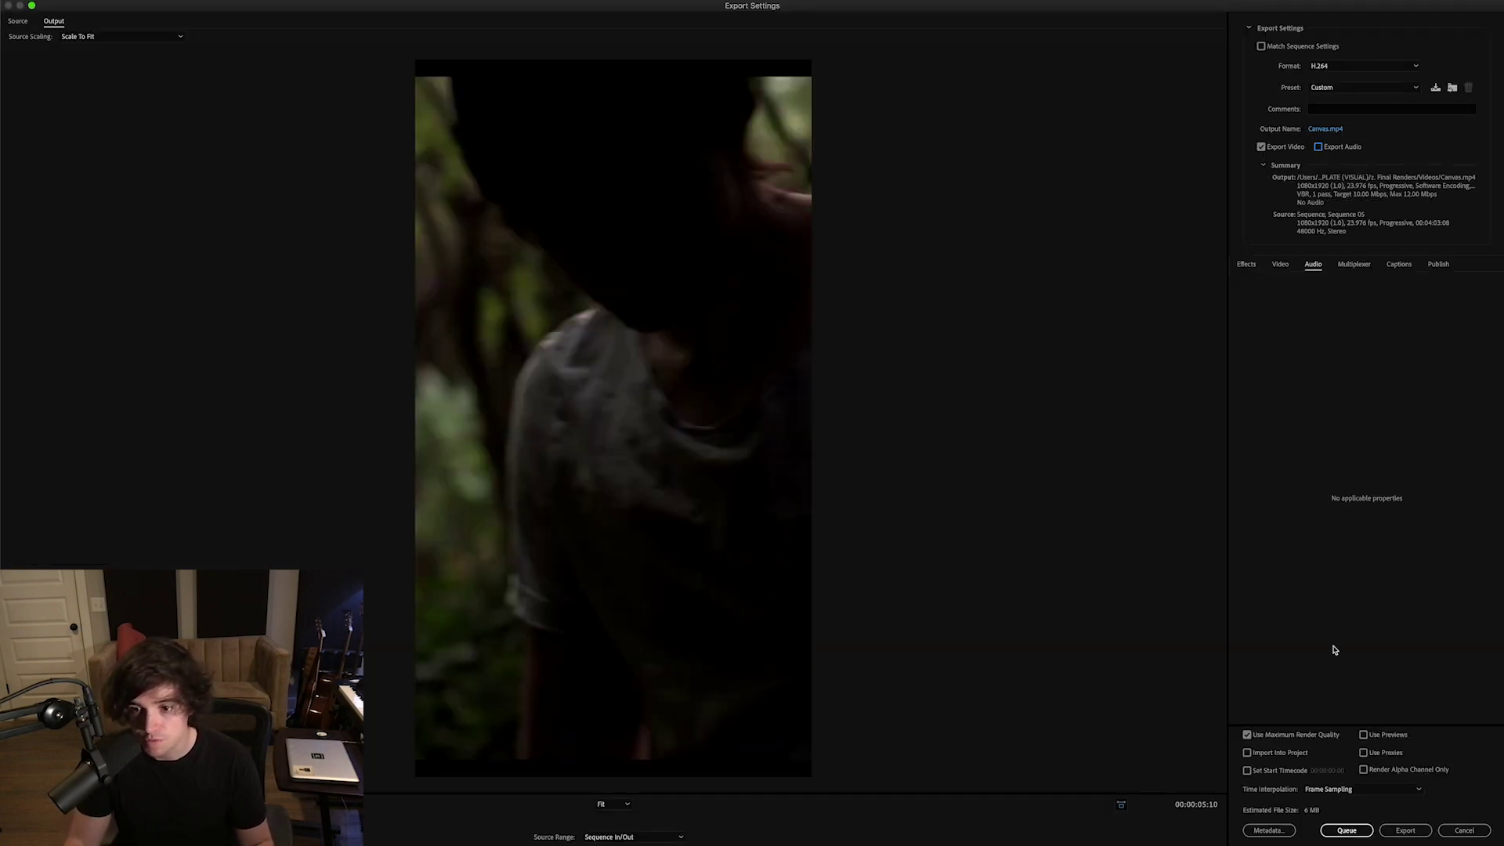
click(1406, 831)
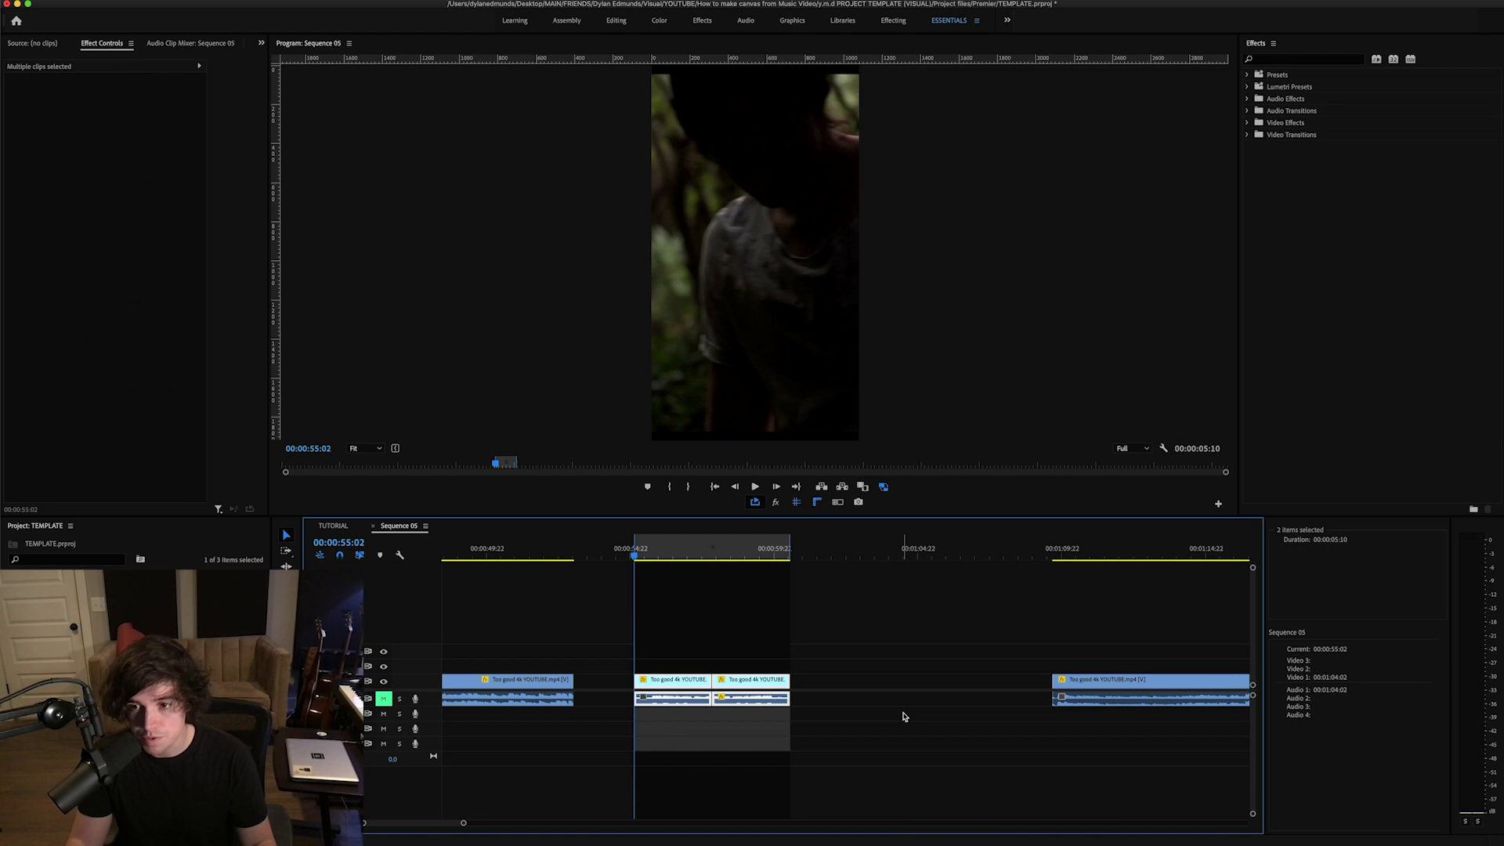